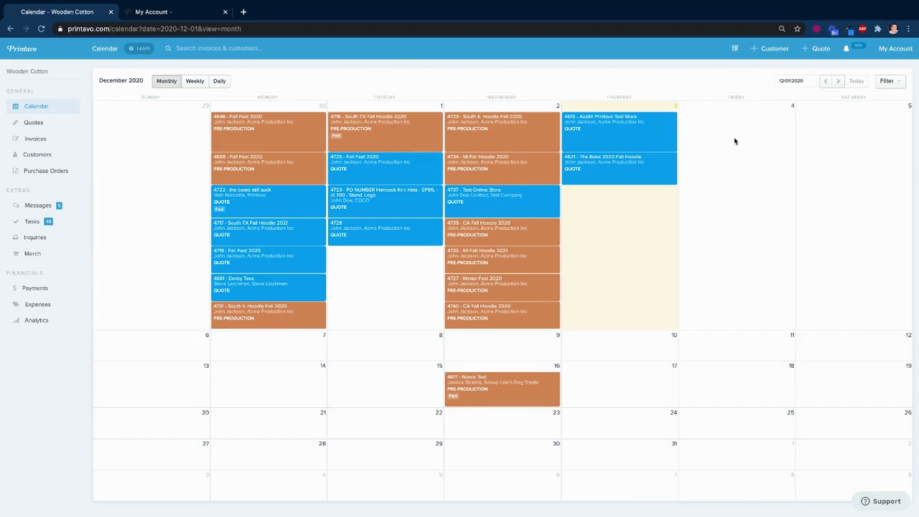
pyautogui.click(889, 89)
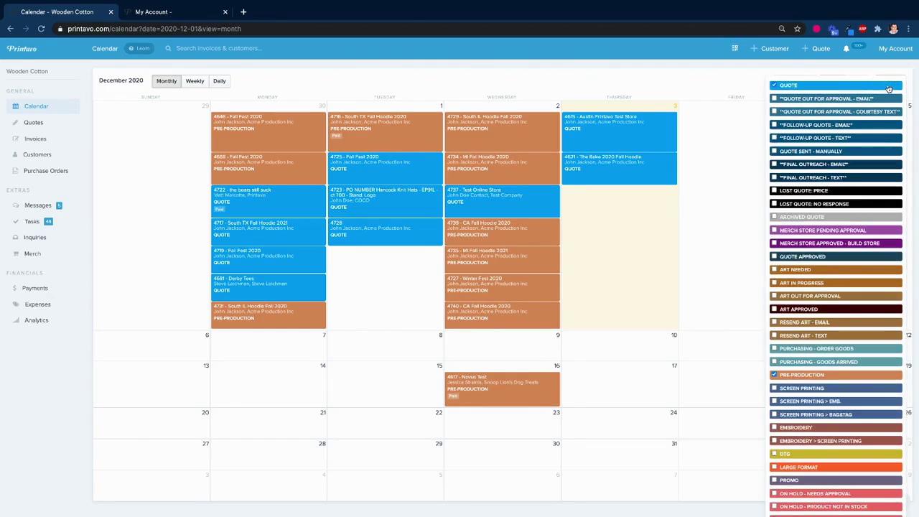
pyautogui.scroll(-1, 847, 108)
pyautogui.scroll(-3, 848, 108)
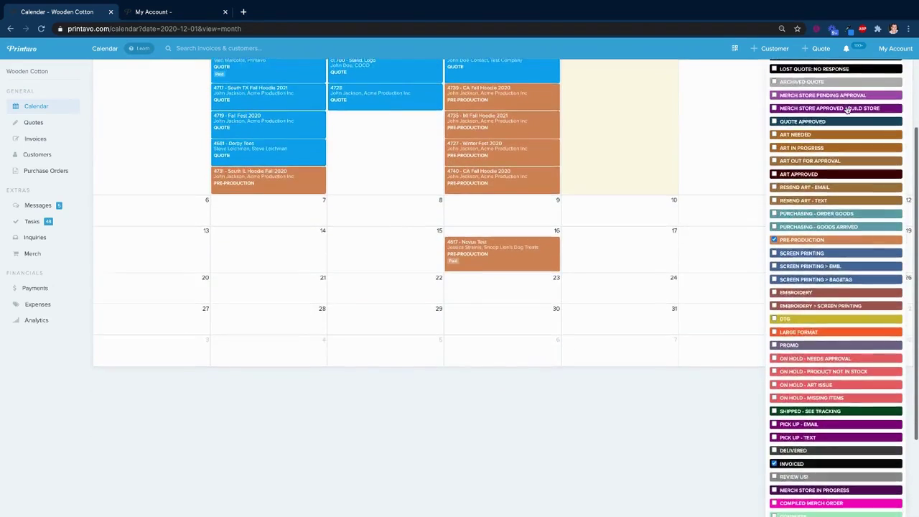
pyautogui.scroll(-2, 847, 193)
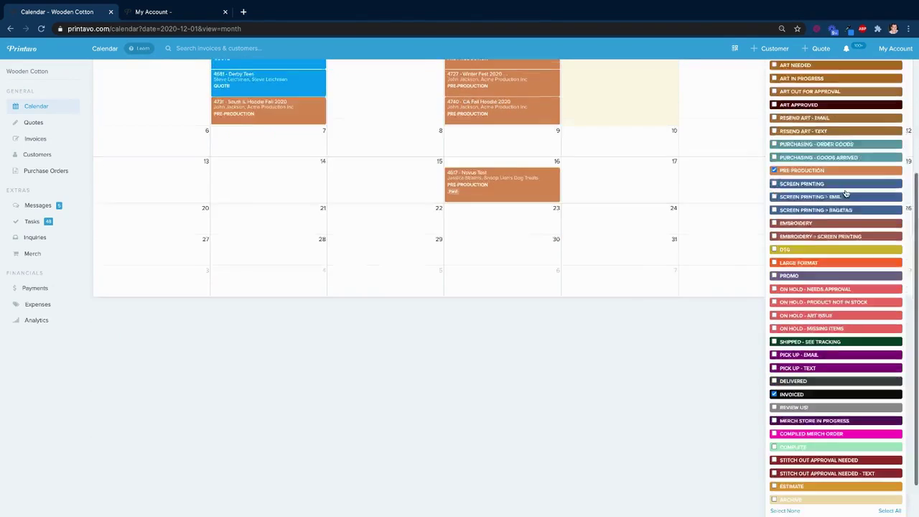
pyautogui.scroll(5, 718, 86)
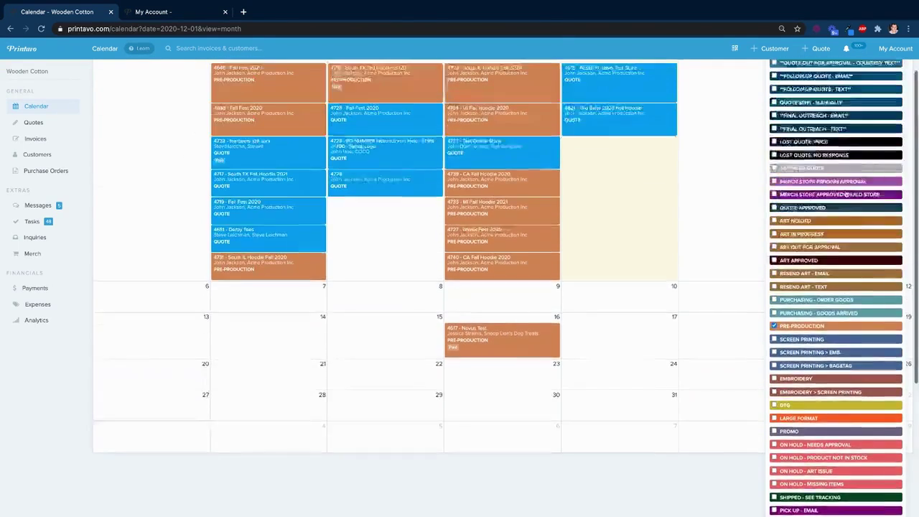
pyautogui.click(701, 65)
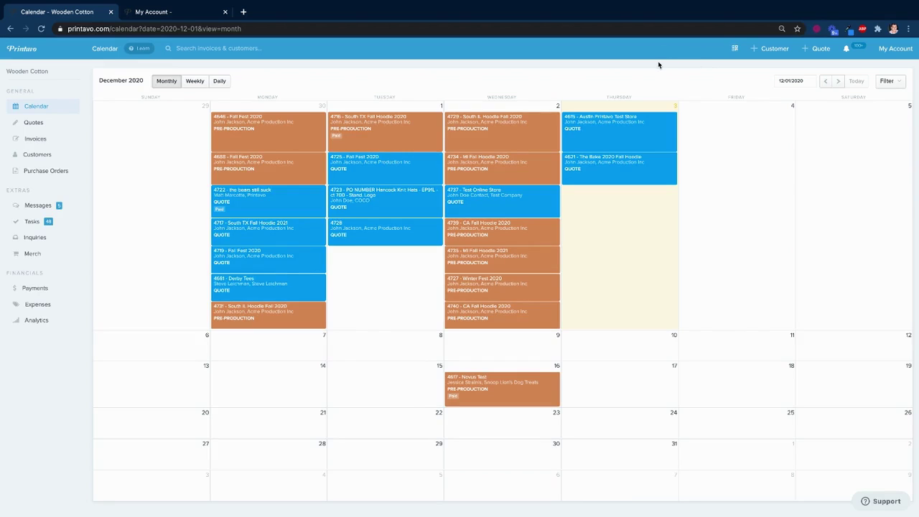
pyautogui.click(886, 82)
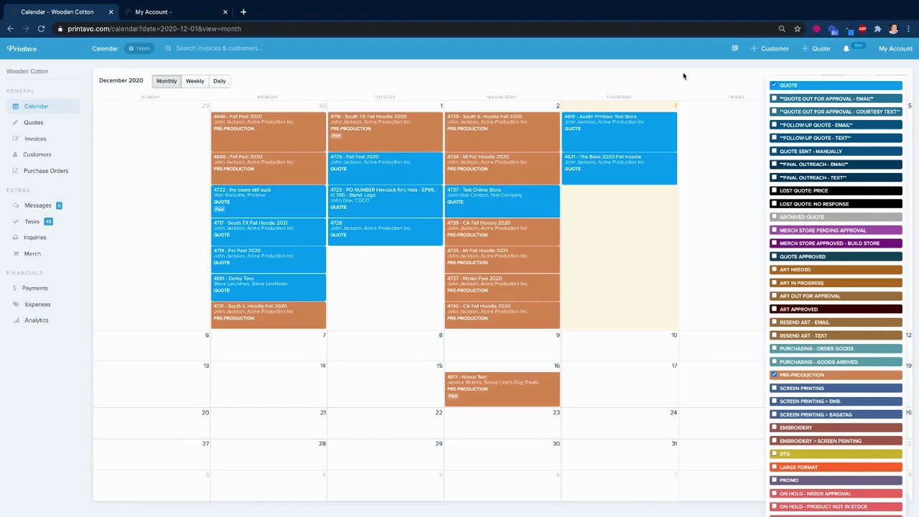
# Keep QUOTE checked and add QUOTE OUT FOR APPROVAL - EMAIL to the calendar status filter.
pyautogui.click(733, 79)
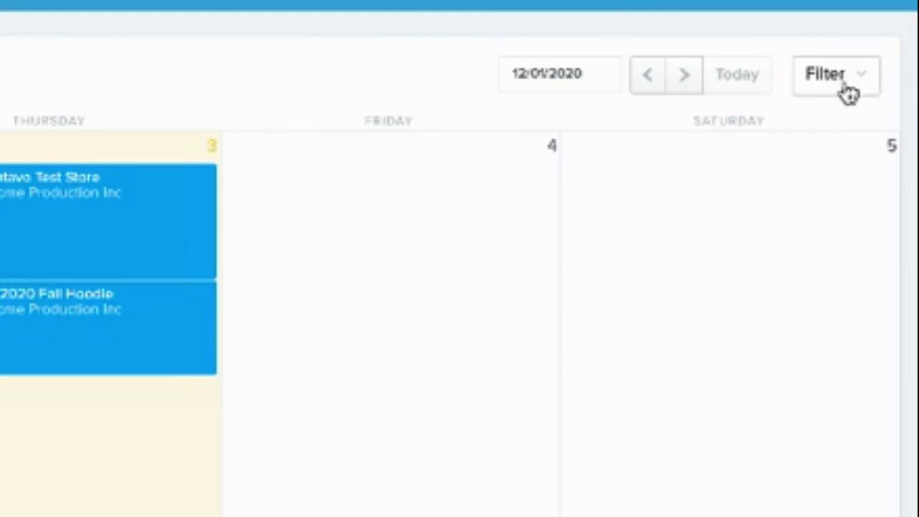
pyautogui.click(847, 90)
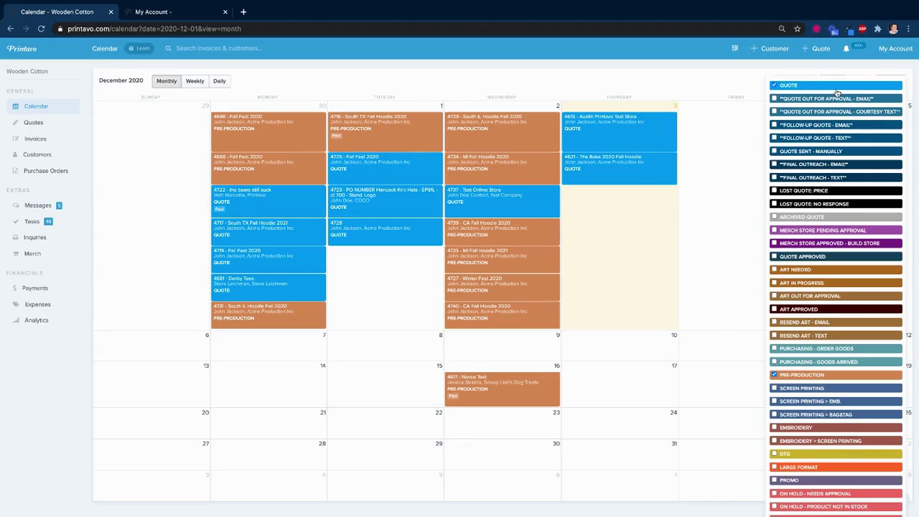
pyautogui.scroll(-3, 838, 94)
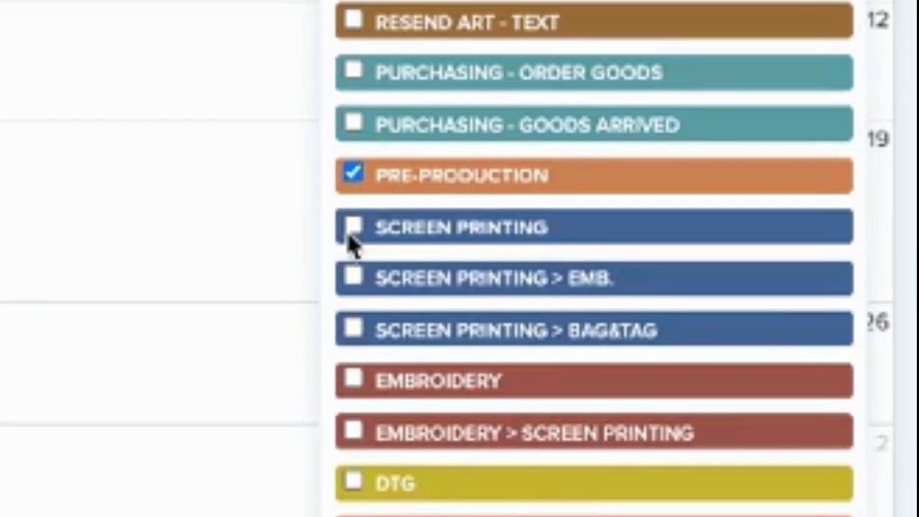
pyautogui.scroll(6, 352, 245)
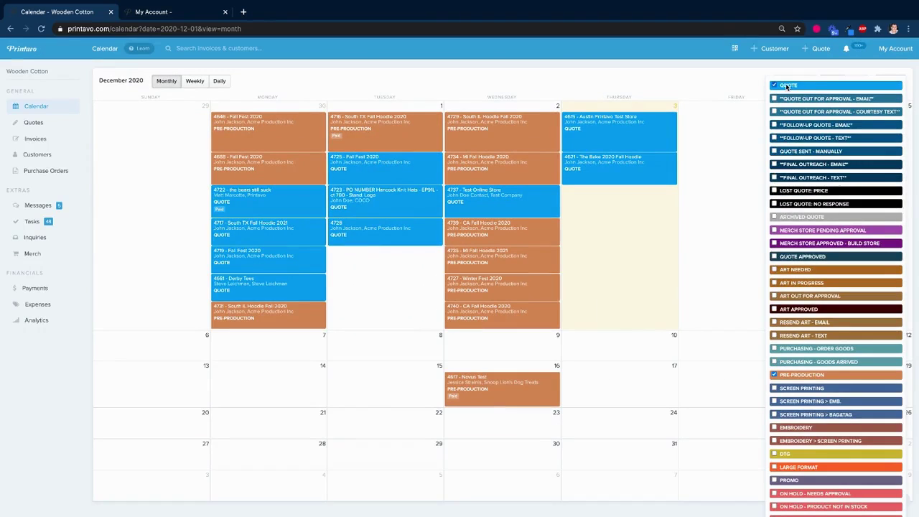
pyautogui.click(782, 86)
pyautogui.click(775, 99)
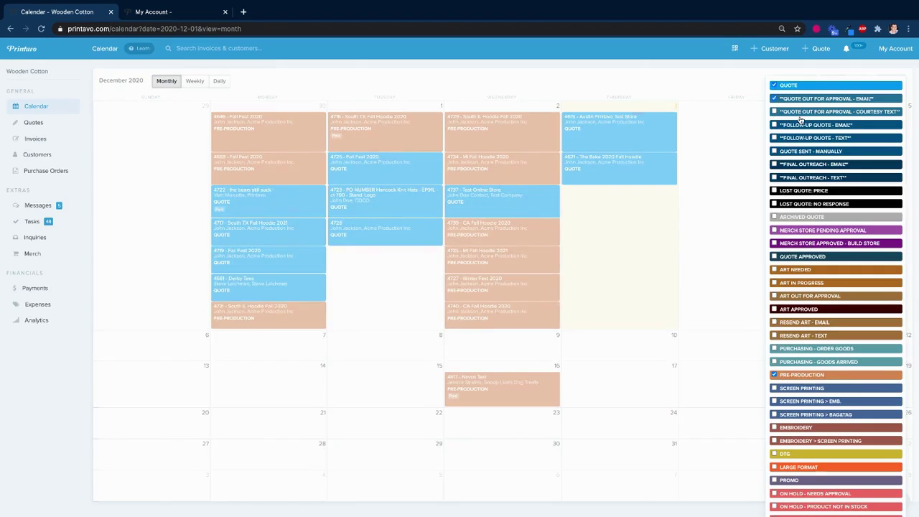
pyautogui.scroll(-5, 801, 118)
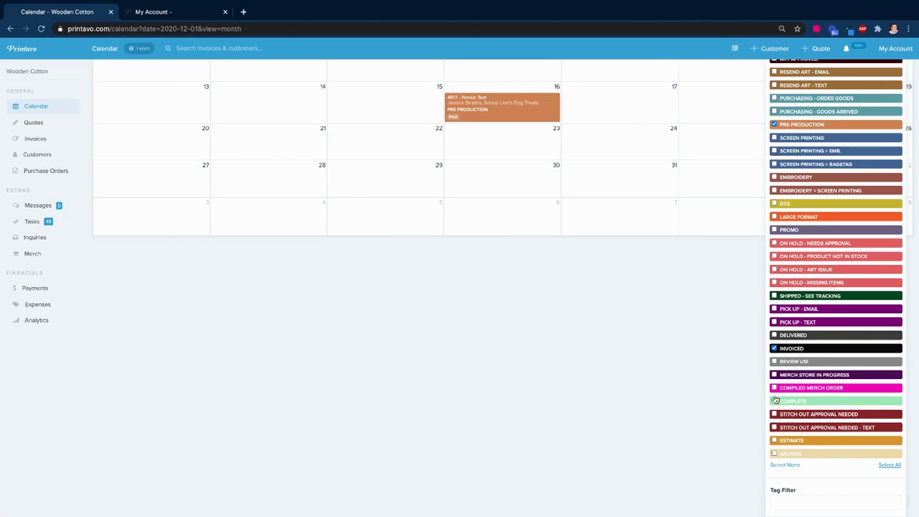
# Select all statuses in the filter, preview the Weekly and Daily views, then return to Monthly.
pyautogui.click(888, 466)
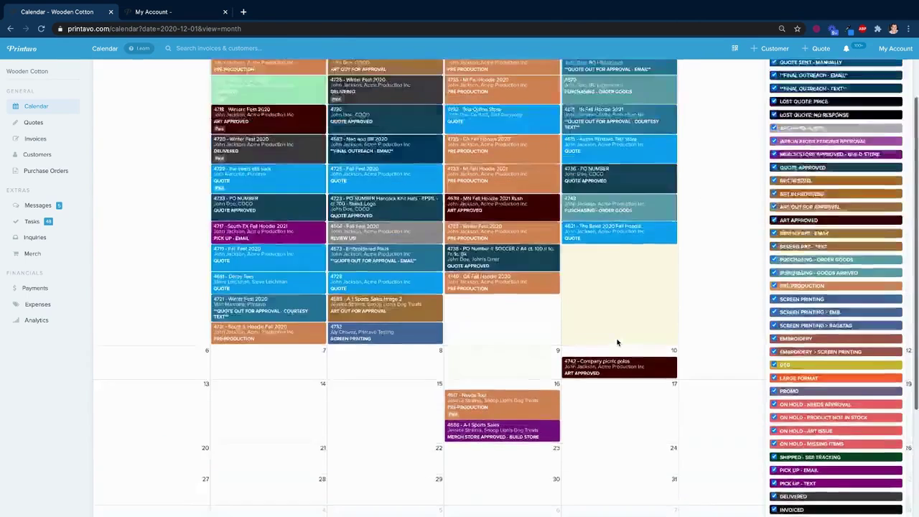
pyautogui.scroll(2, 617, 343)
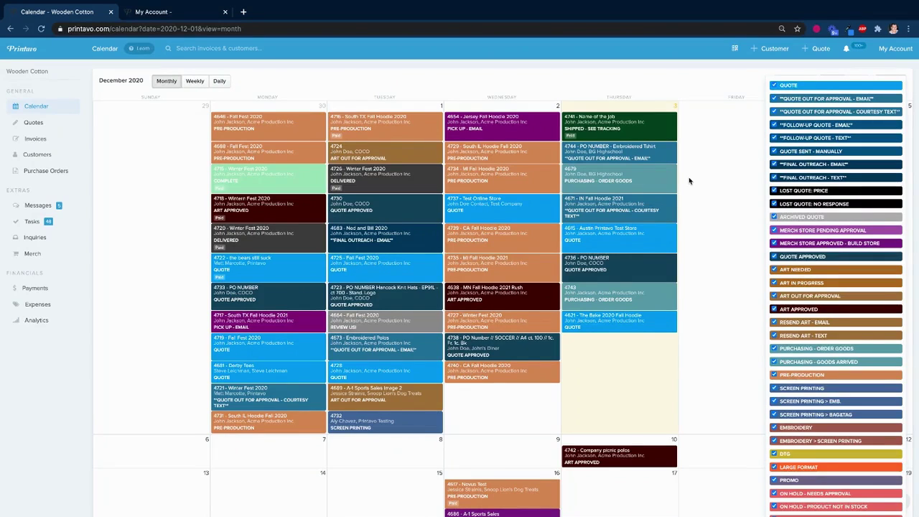
pyautogui.click(194, 85)
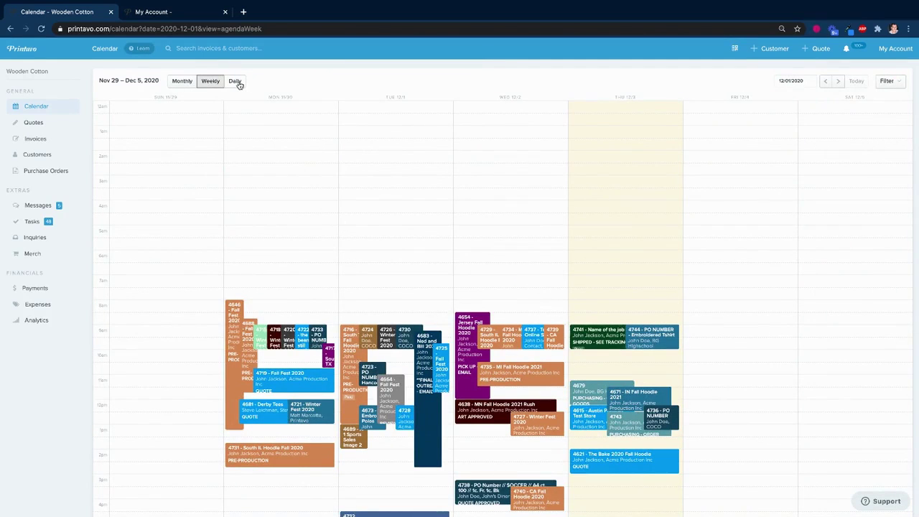
pyautogui.click(236, 82)
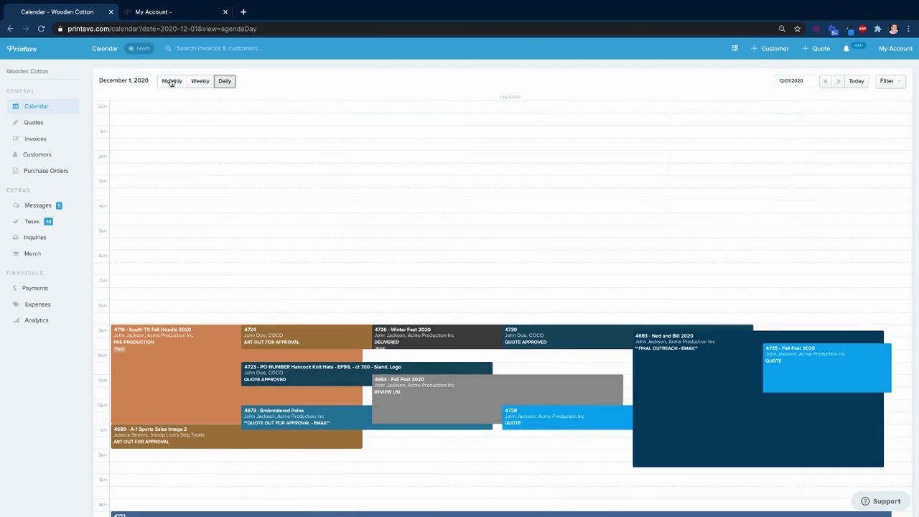
pyautogui.click(171, 83)
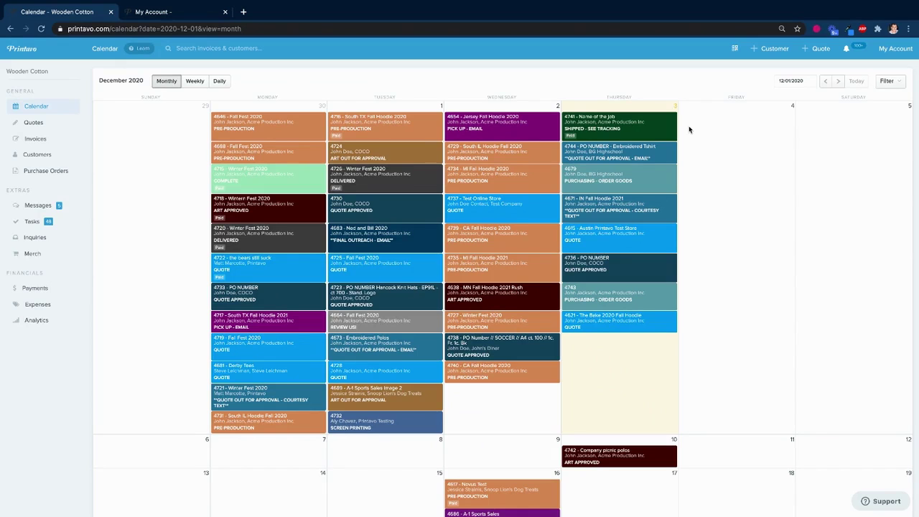
# Clear every status with Select None and tick only QUOTE in the calendar filter.
pyautogui.click(890, 81)
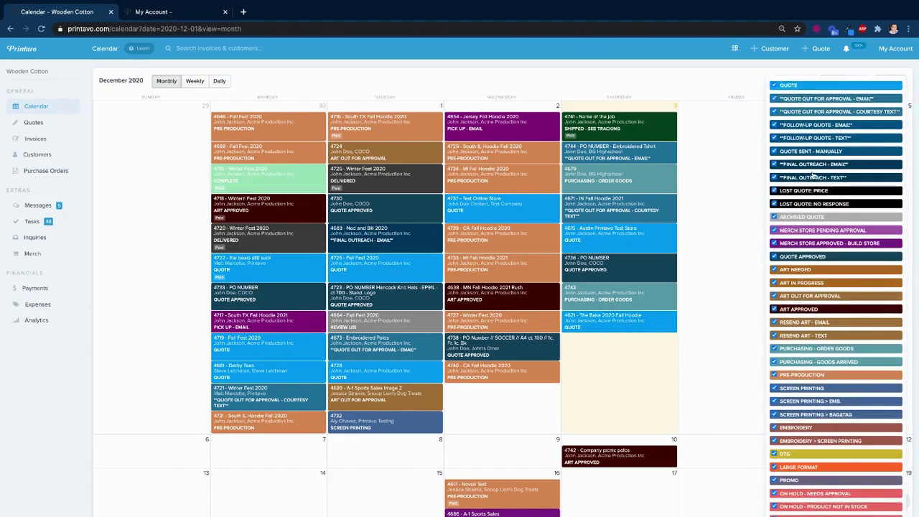
pyautogui.scroll(-4, 813, 223)
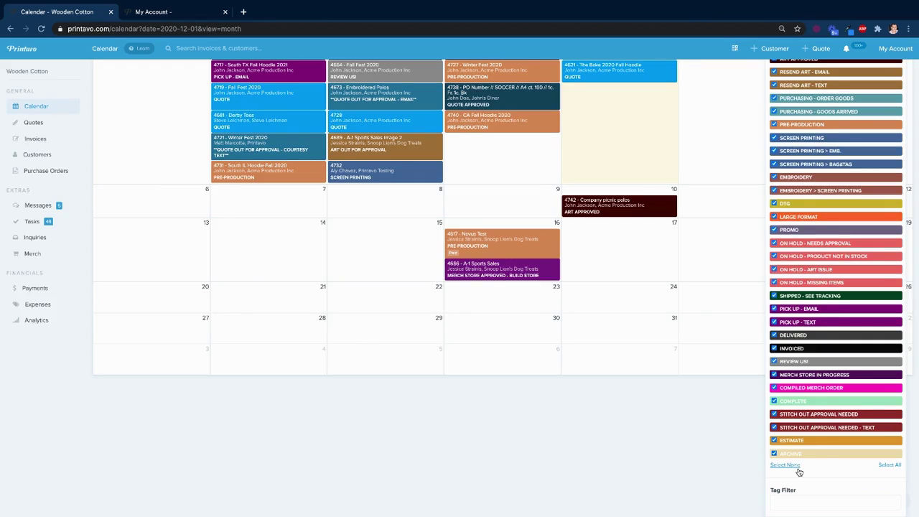
pyautogui.click(785, 466)
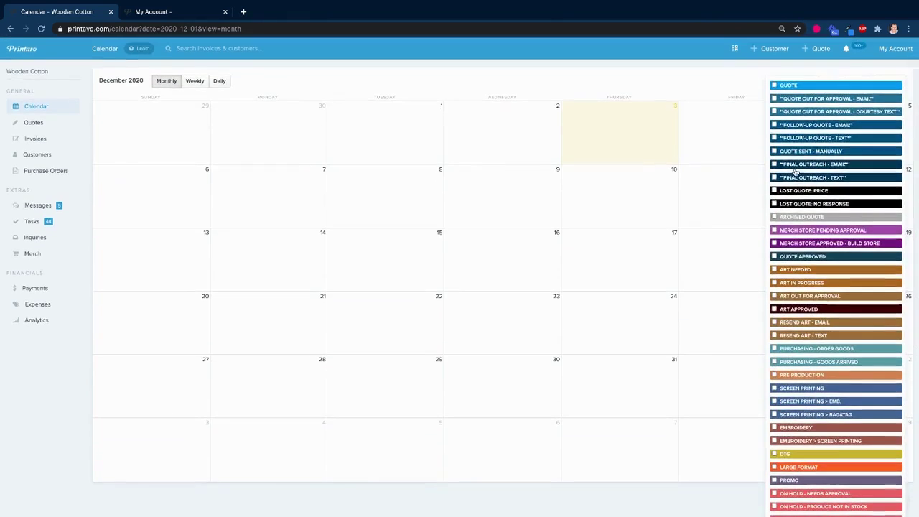
pyautogui.click(773, 86)
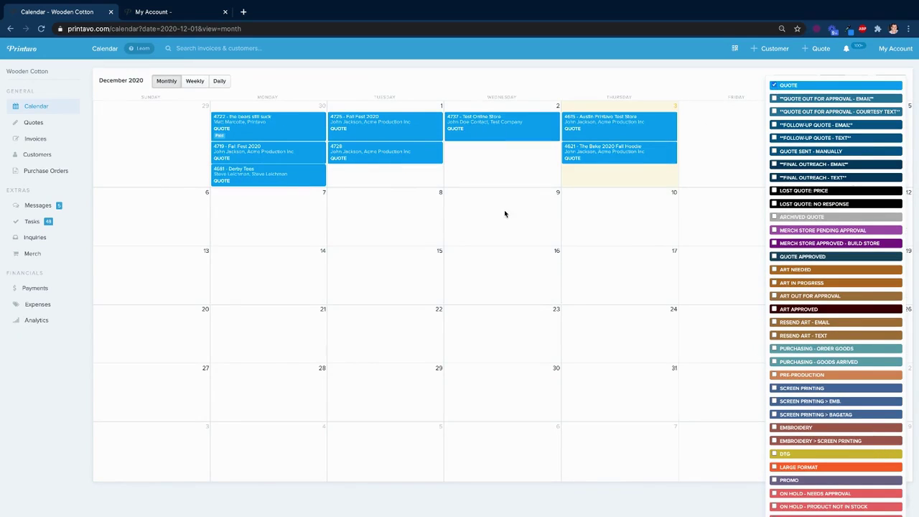
# Set quote #4728's status to ARCHIVED QUOTE, view the quote, then return to the Calendar.
pyautogui.click(398, 158)
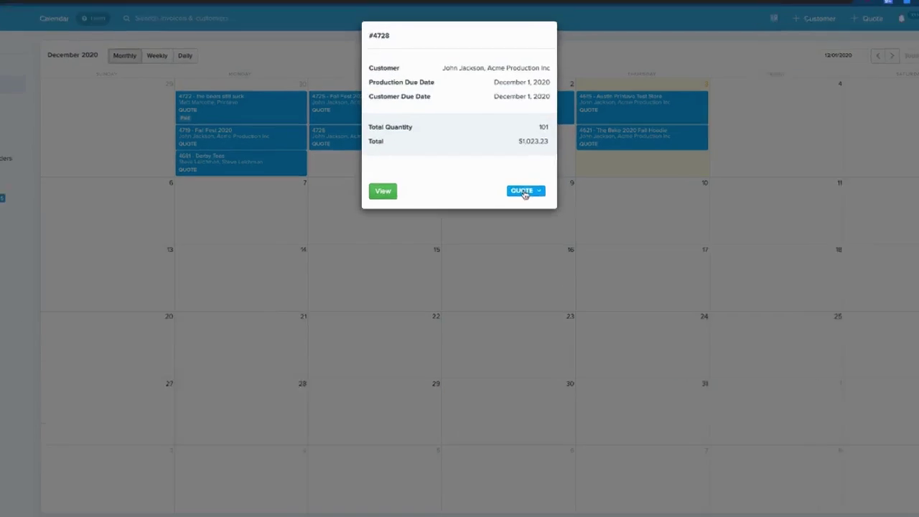
pyautogui.click(515, 201)
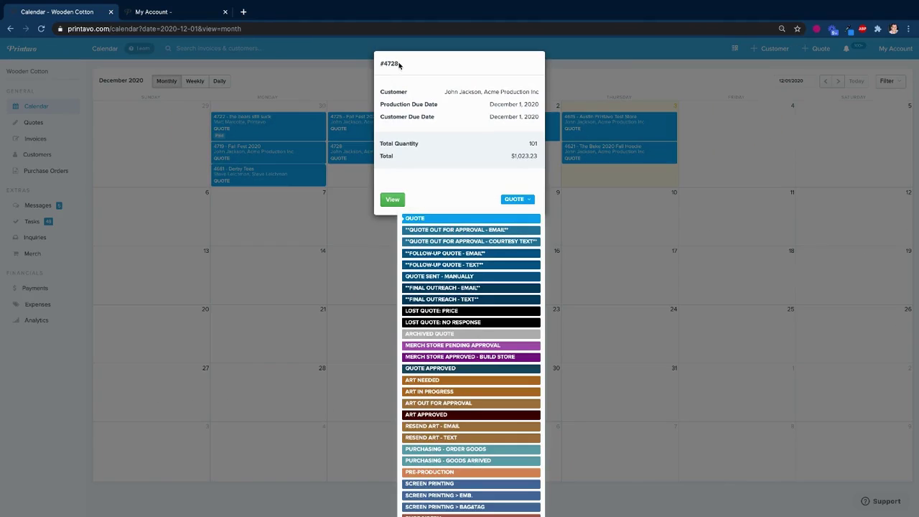
pyautogui.moveTo(400, 66); pyautogui.dragTo(383, 64)
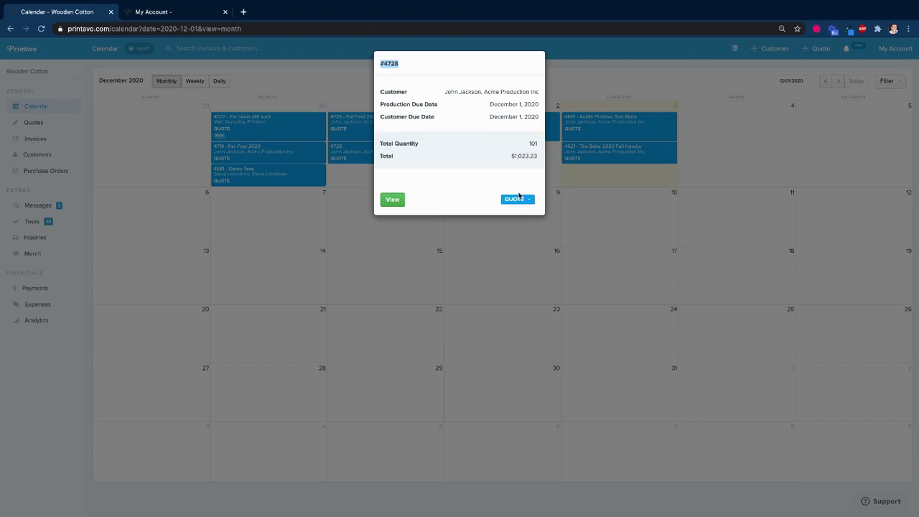
pyautogui.click(522, 201)
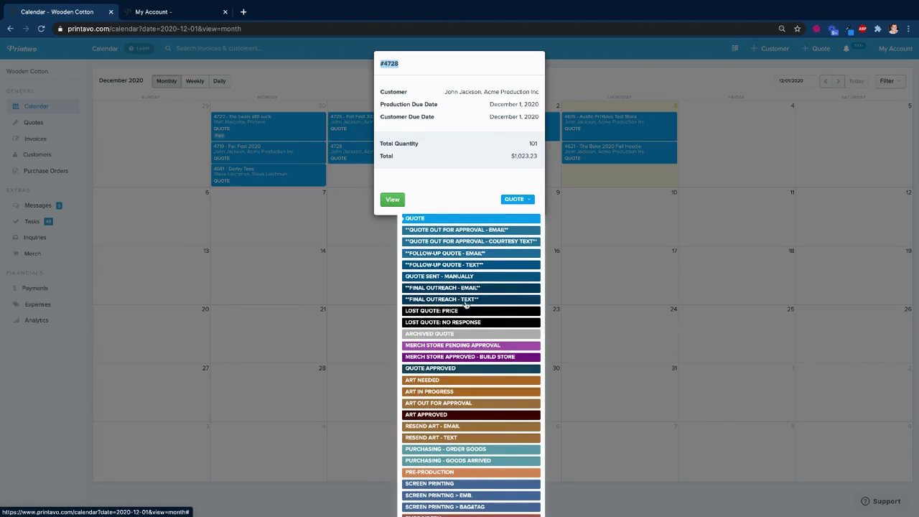
pyautogui.click(449, 334)
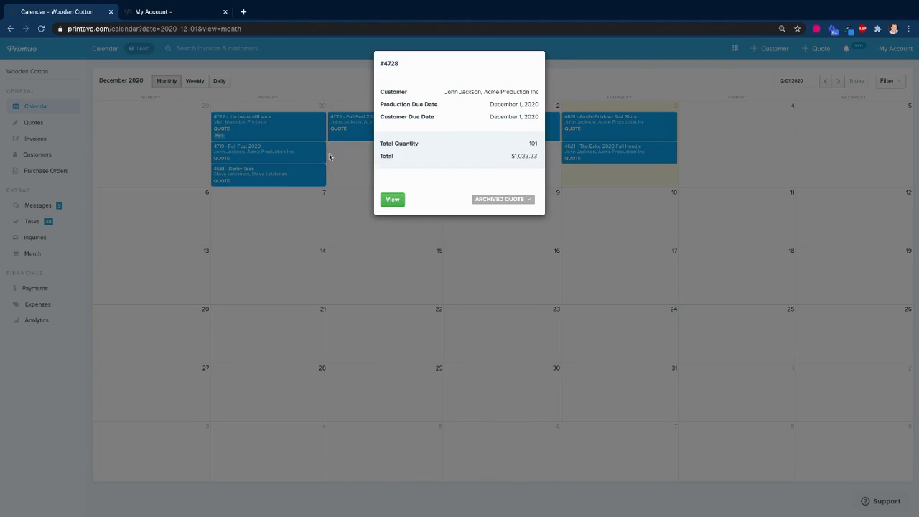
pyautogui.click(392, 200)
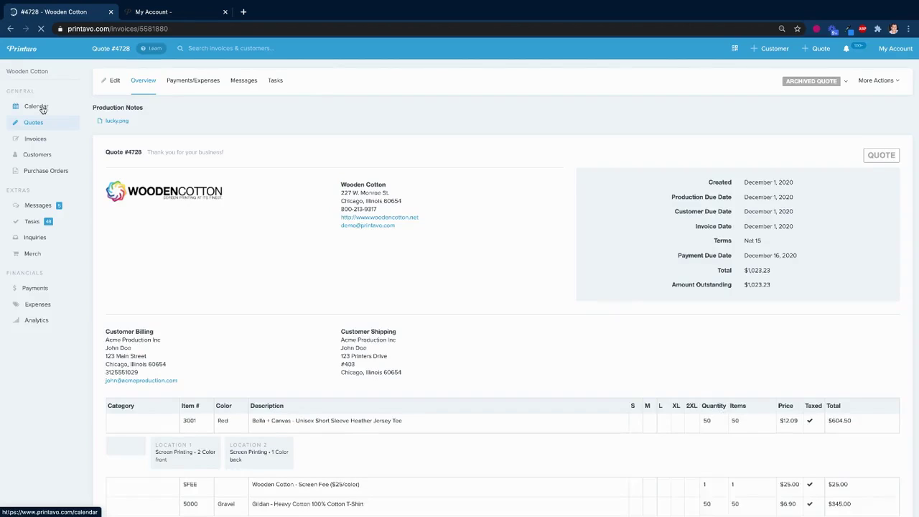
pyautogui.click(43, 108)
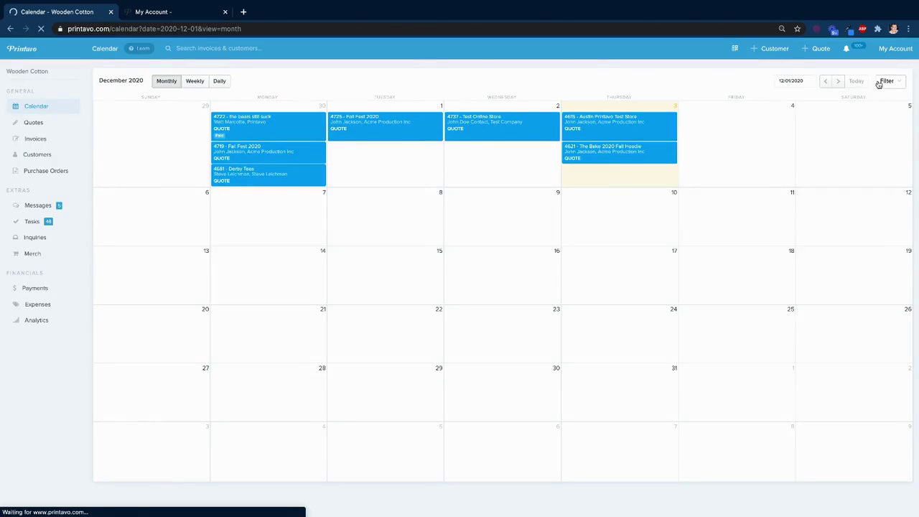
# Include ARCHIVED QUOTE in the filter and switch quote 4728 back to the QUOTE status.
pyautogui.click(883, 81)
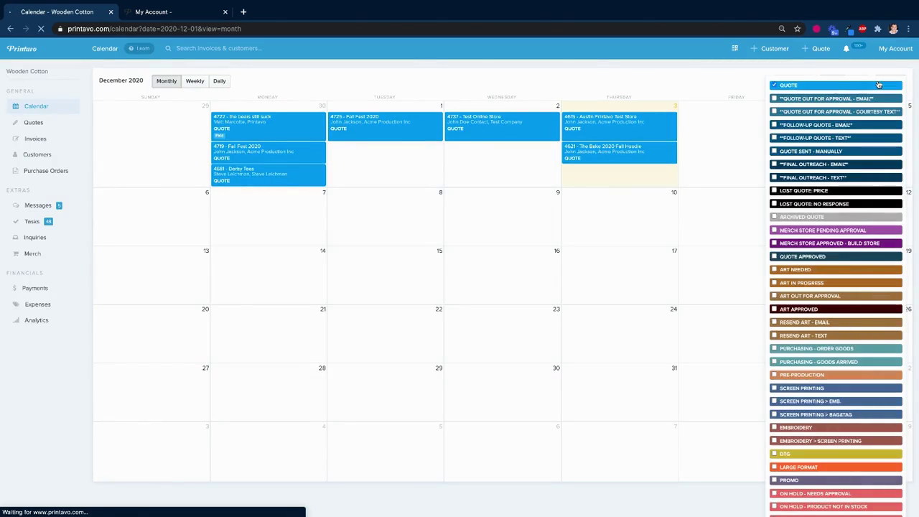
pyautogui.click(774, 217)
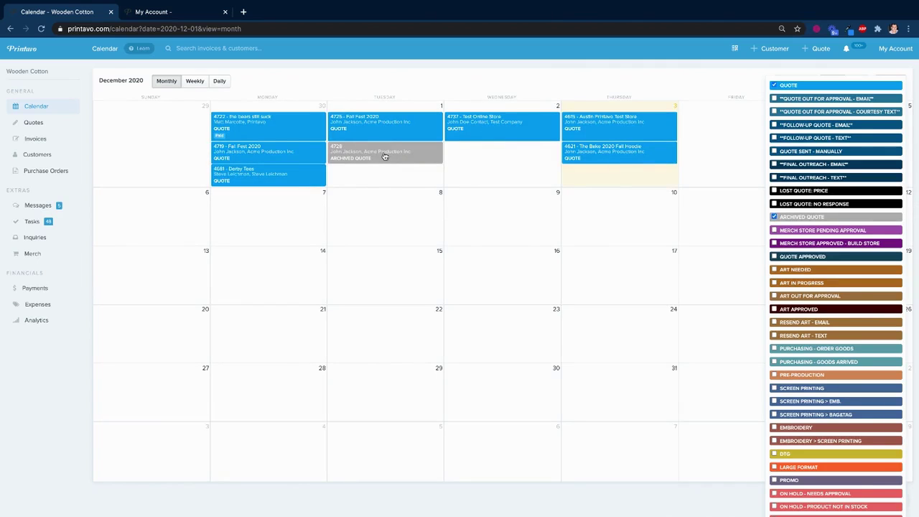
pyautogui.click(385, 156)
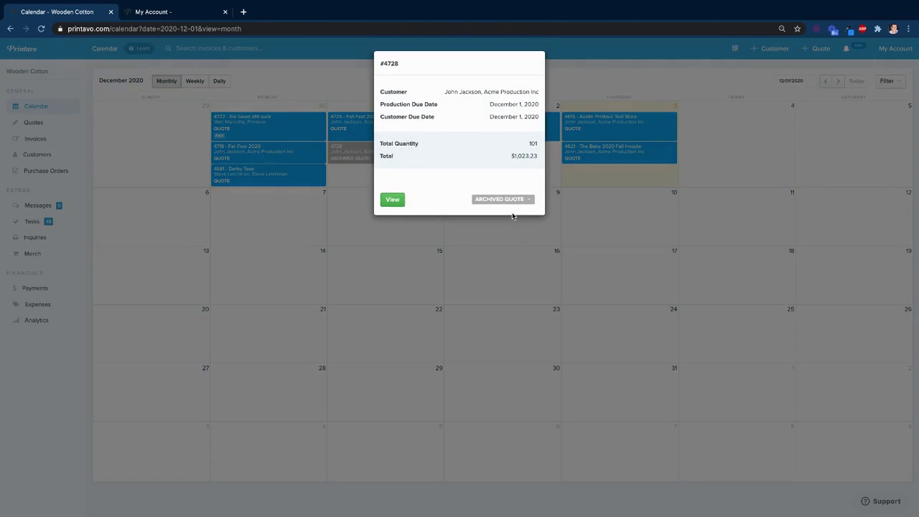
pyautogui.click(509, 200)
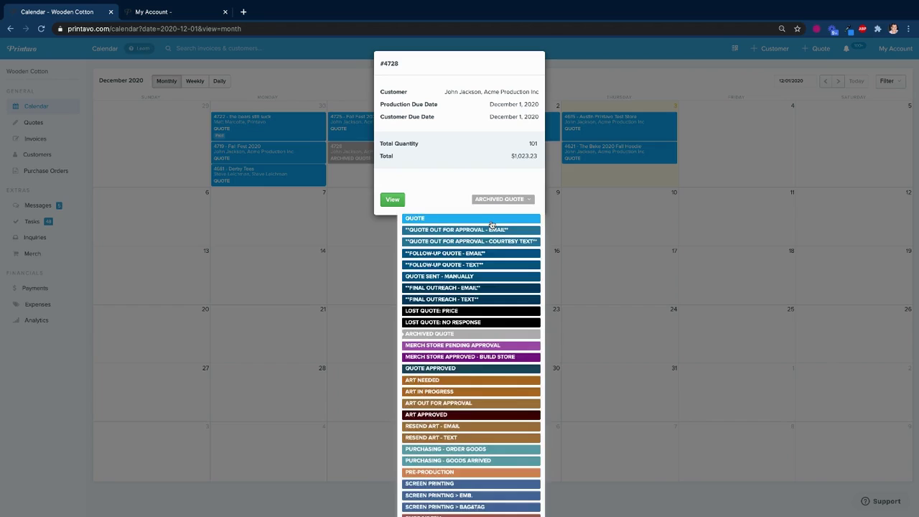
pyautogui.click(492, 218)
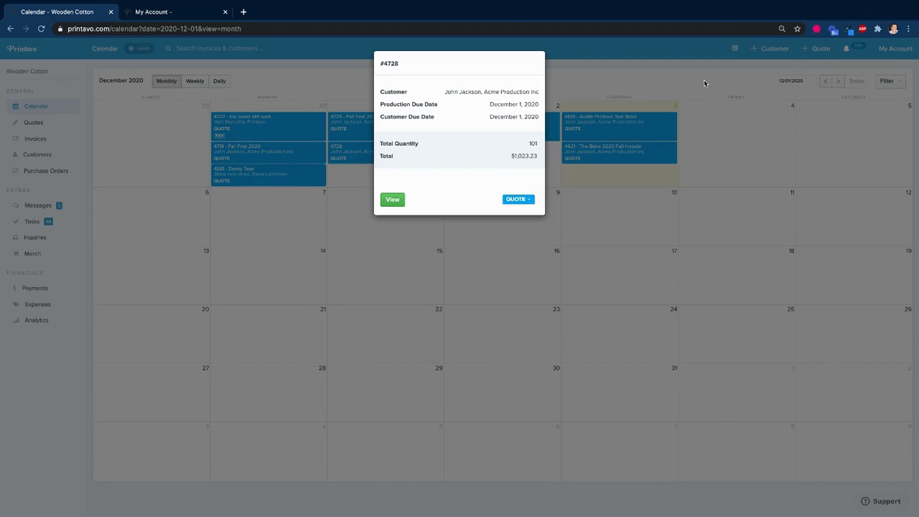
pyautogui.click(704, 79)
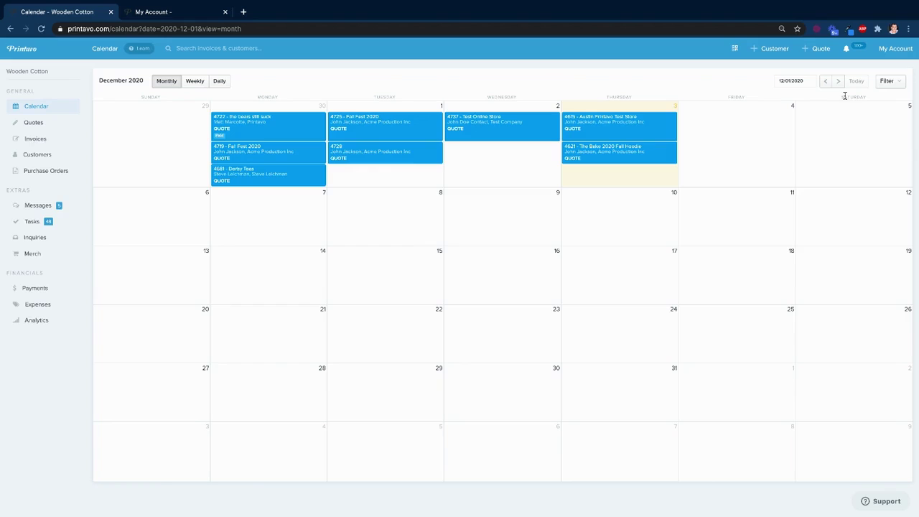
# Open and close the status filter, then switch to the My Account browser tab.
pyautogui.click(895, 87)
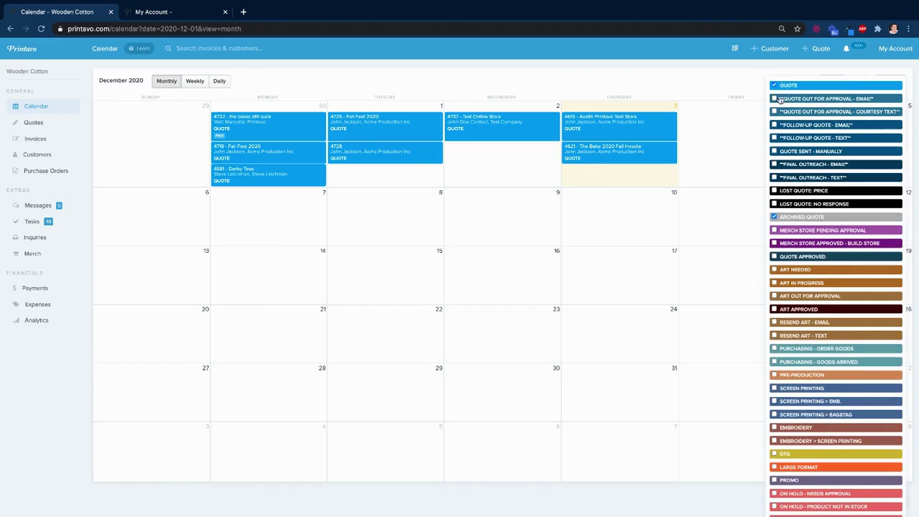
pyautogui.click(740, 84)
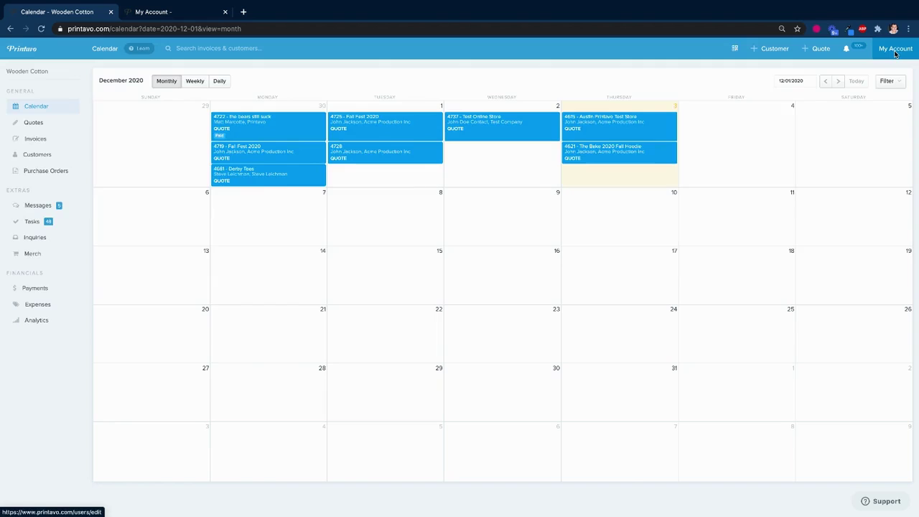
pyautogui.click(202, 12)
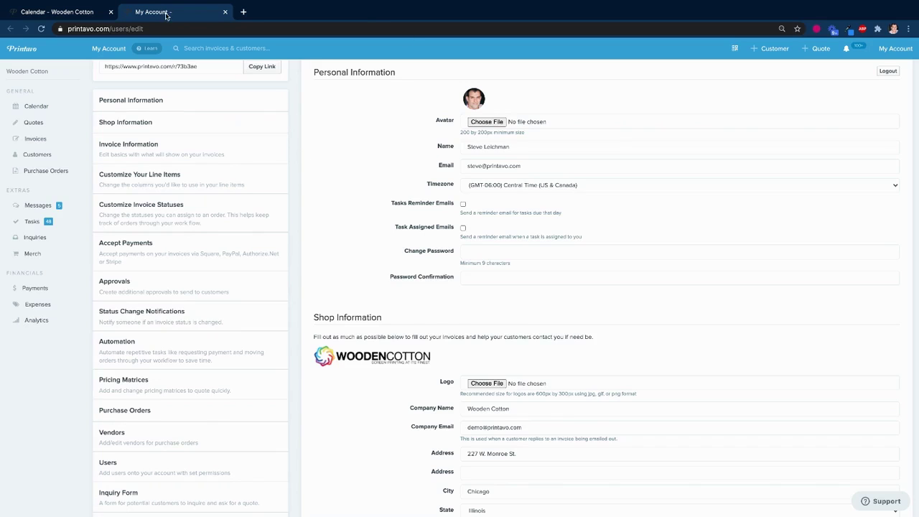
# Open Customize Invoice Statuses and scroll through the status list down to the Save button.
pyautogui.scroll(-2, 259, 210)
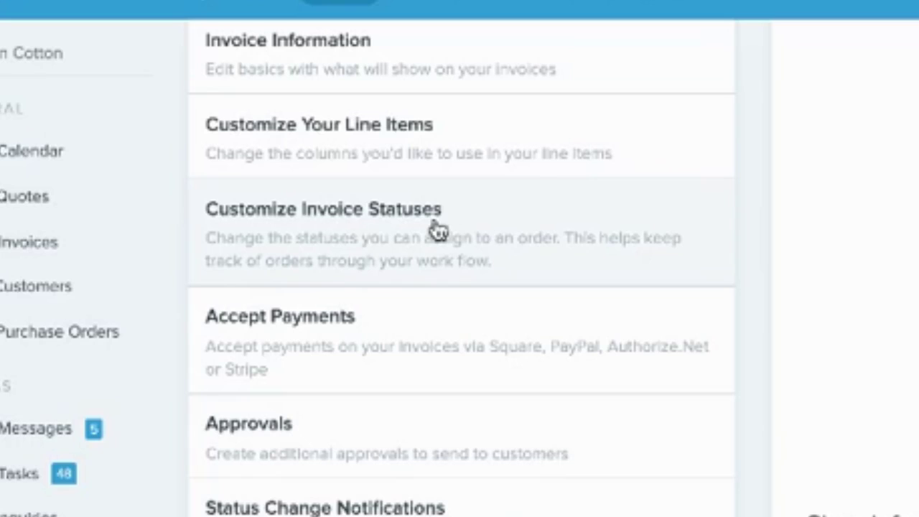
pyautogui.click(436, 229)
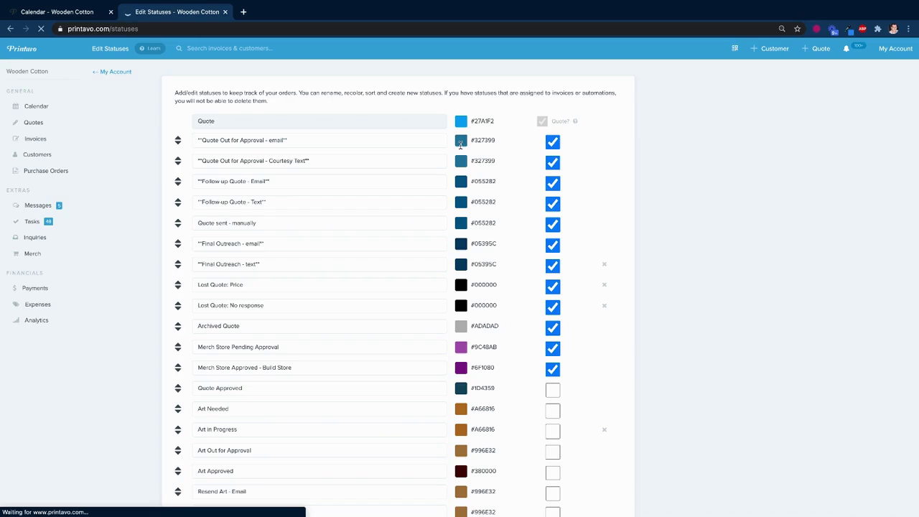
pyautogui.scroll(-5, 461, 144)
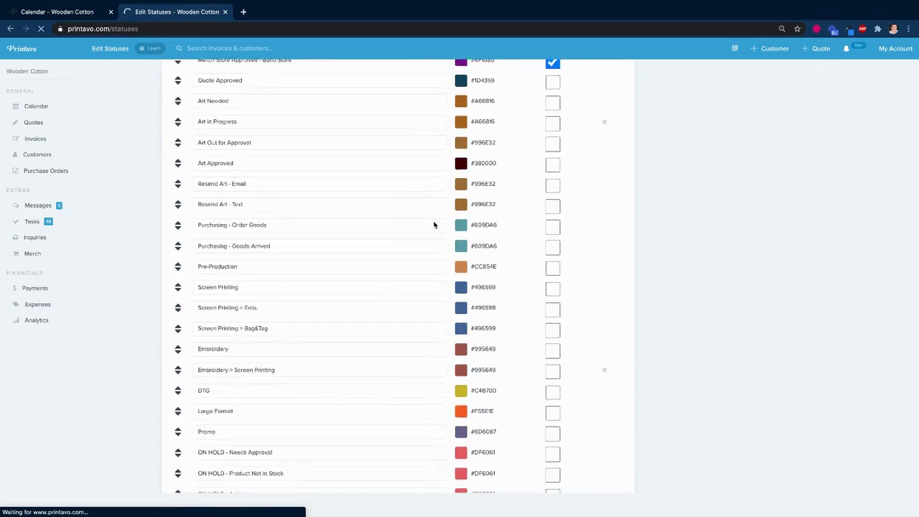
pyautogui.scroll(-5, 434, 225)
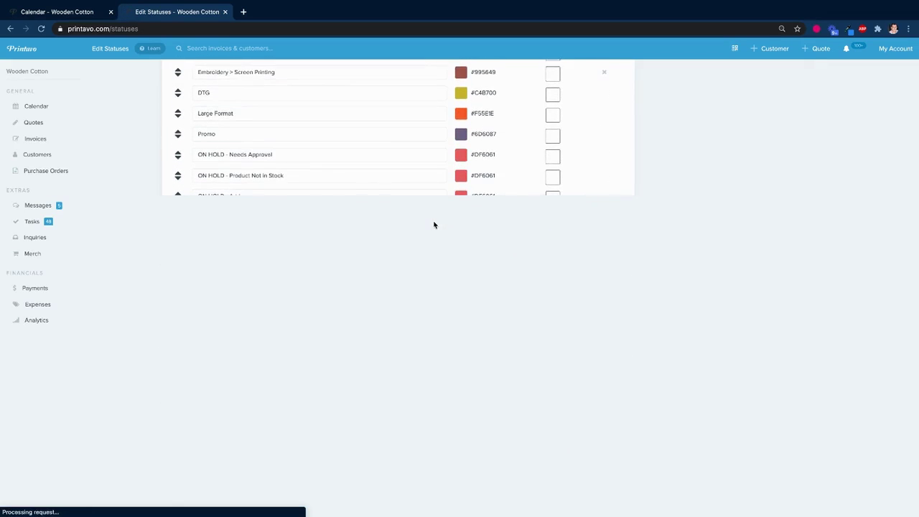
pyautogui.scroll(-1, 433, 225)
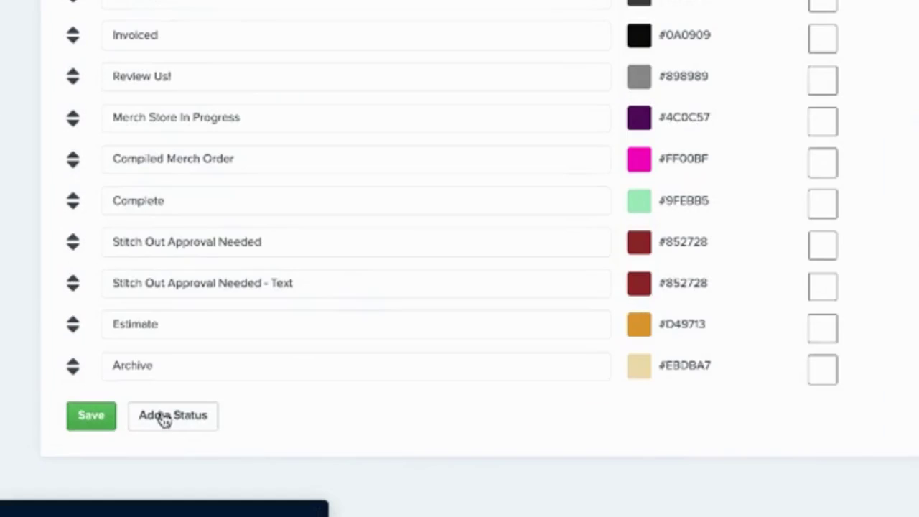
# Add a new status row named "Here's our new status".
pyautogui.click(223, 467)
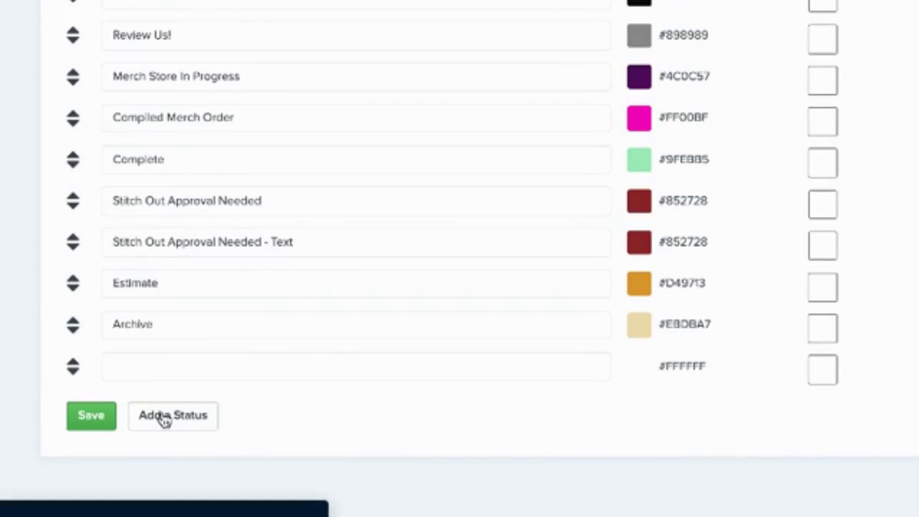
pyautogui.click(149, 372)
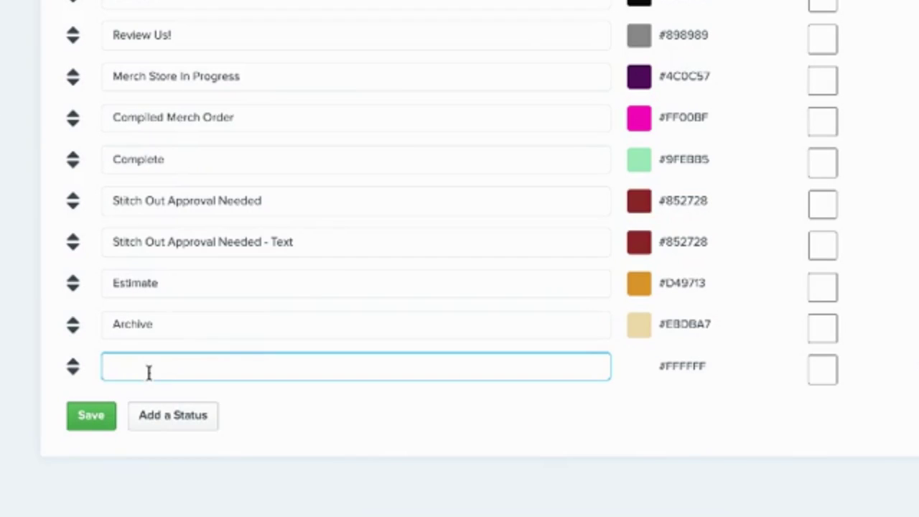
pyautogui.write("Her'se")
pyautogui.press('BackSpace')
pyautogui.press('BackSpace')
pyautogui.press('BackSpace')
pyautogui.write("e's your new status")
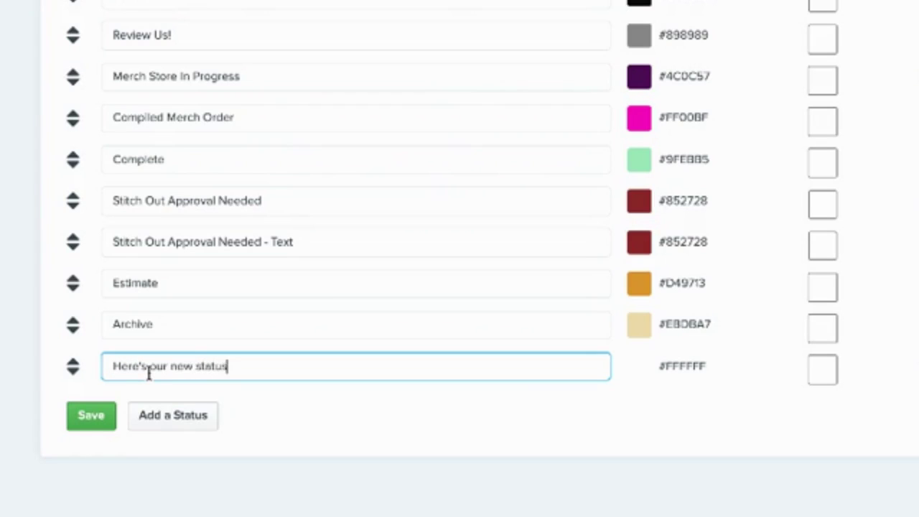
# Colour the new status green (#29CF32) and drag its row higher in the list.
pyautogui.click(687, 368)
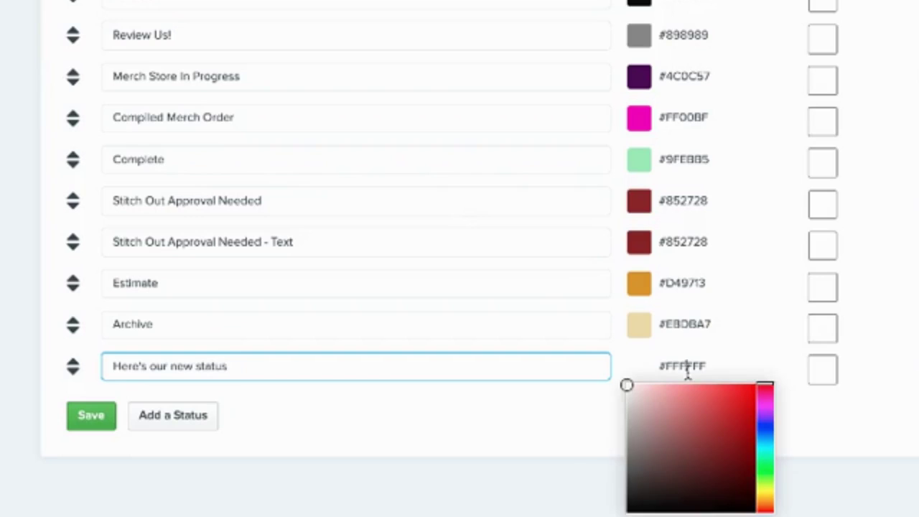
pyautogui.click(730, 409)
pyautogui.moveTo(767, 415); pyautogui.dragTo(766, 472)
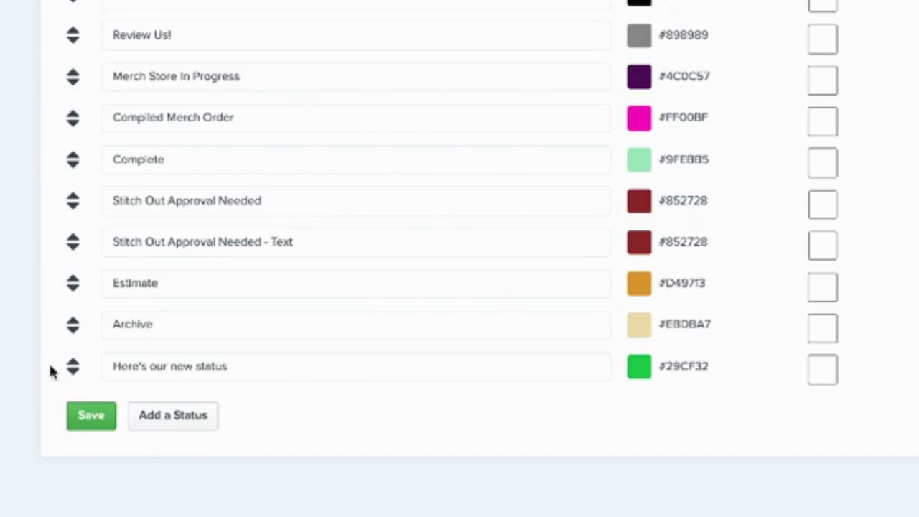
pyautogui.moveTo(72, 367); pyautogui.dragTo(184, 98)
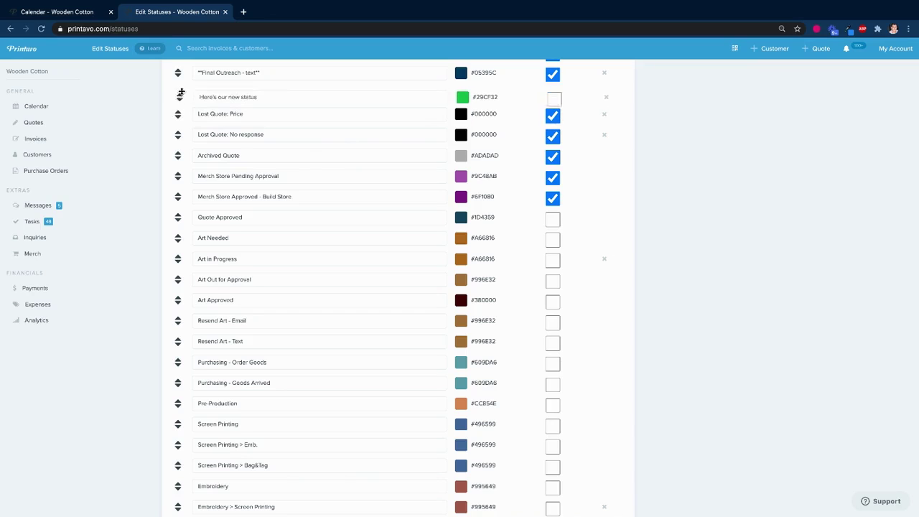
# Drop the new status just below Final Outreach - text, then scroll back down to Save.
pyautogui.scroll(5, 716, 155)
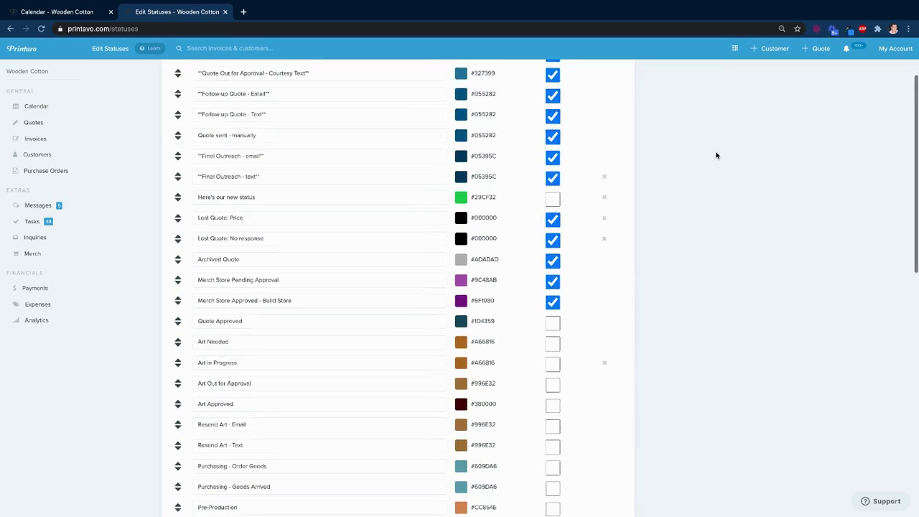
pyautogui.scroll(-1, 716, 155)
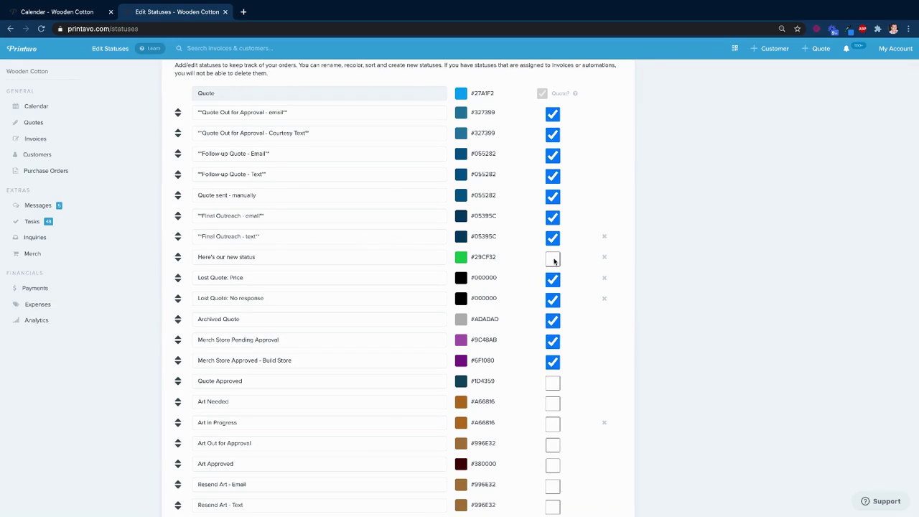
pyautogui.scroll(-10, 686, 238)
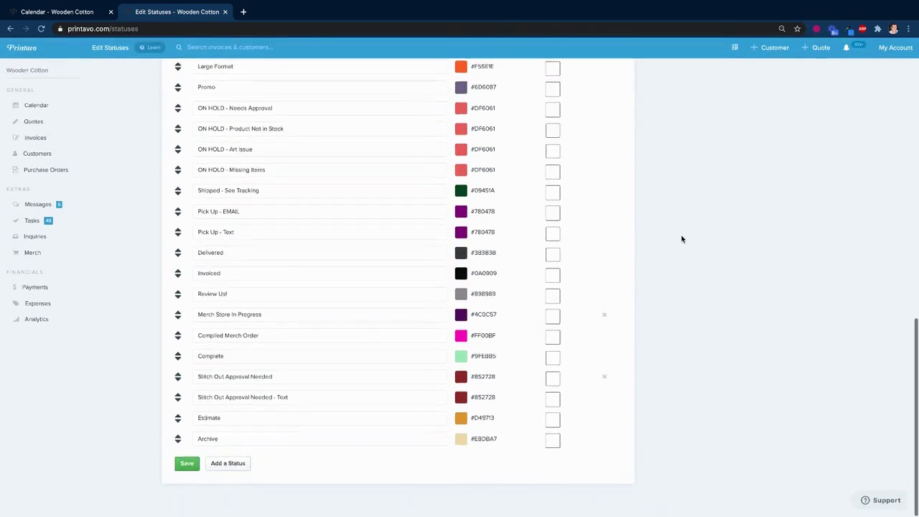
# Save the statuses, reload the calendar, and confirm HERE'S OUR NEW STATUS shows checked in the filter.
pyautogui.click(185, 464)
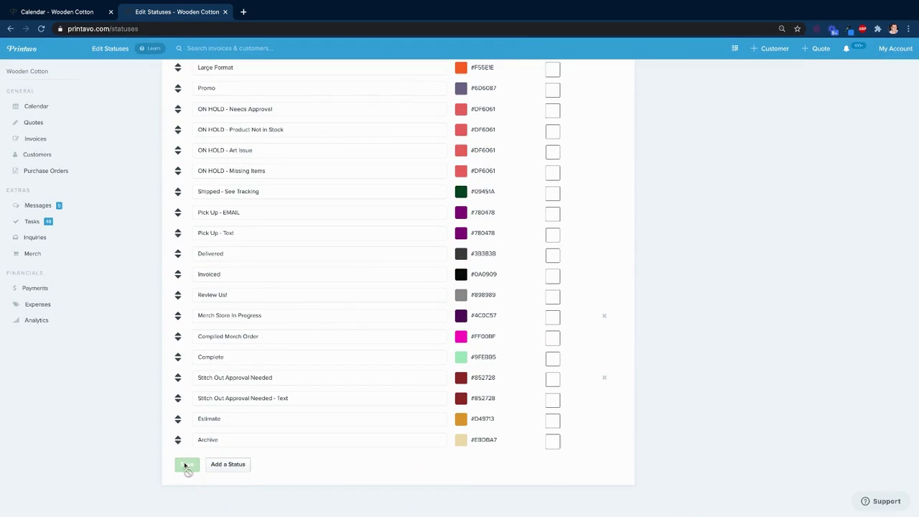
pyautogui.click(72, 12)
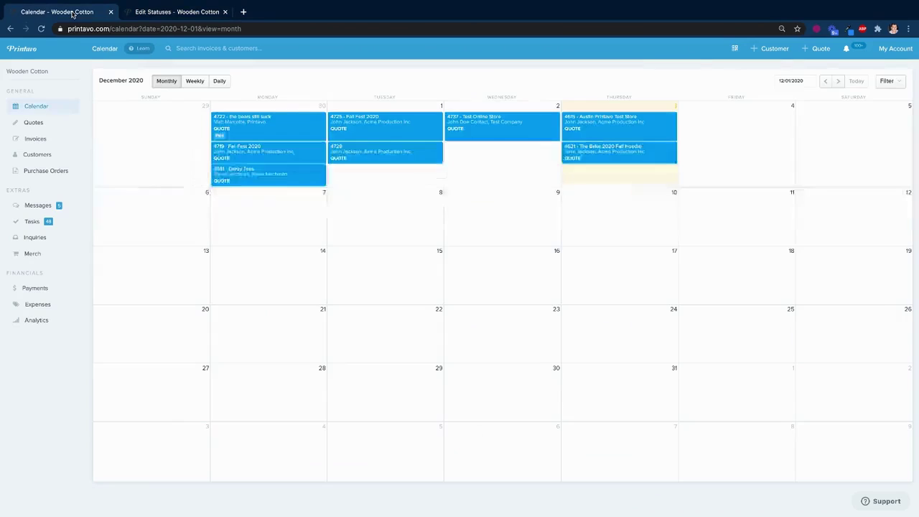
pyautogui.click(888, 82)
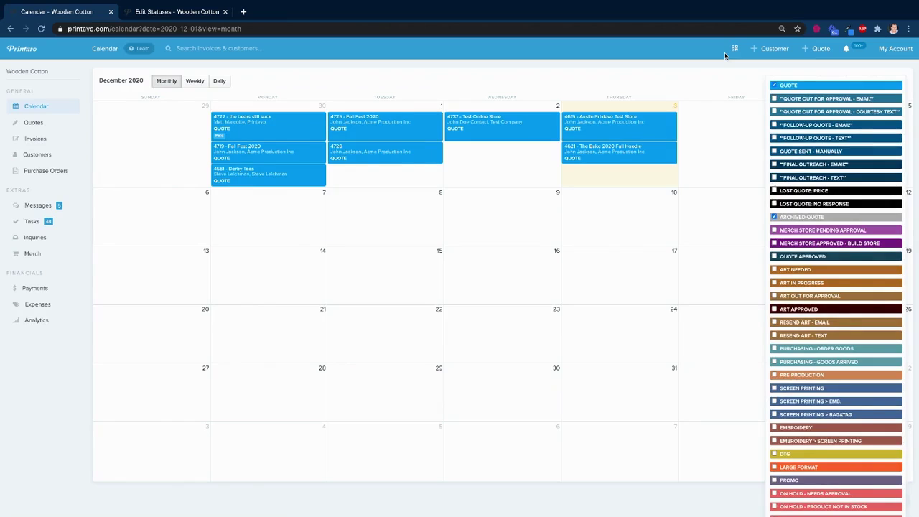
pyautogui.press('F5')
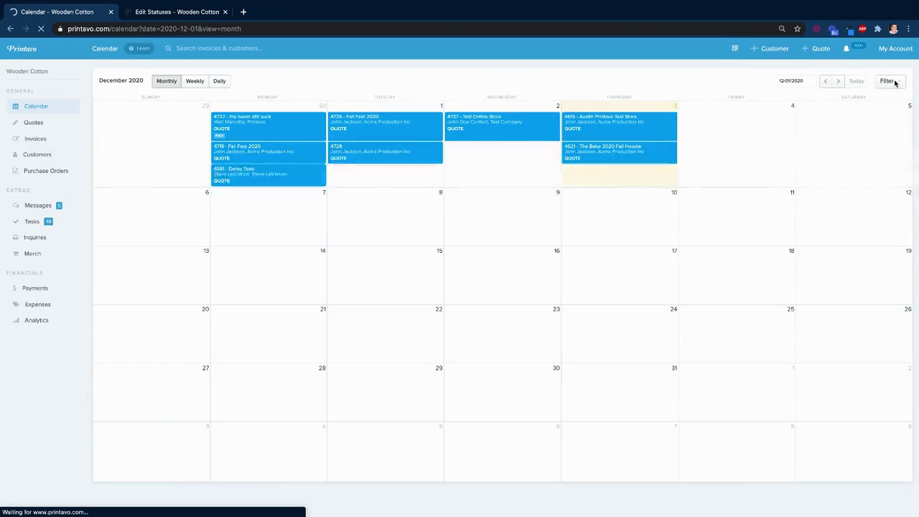
pyautogui.click(891, 81)
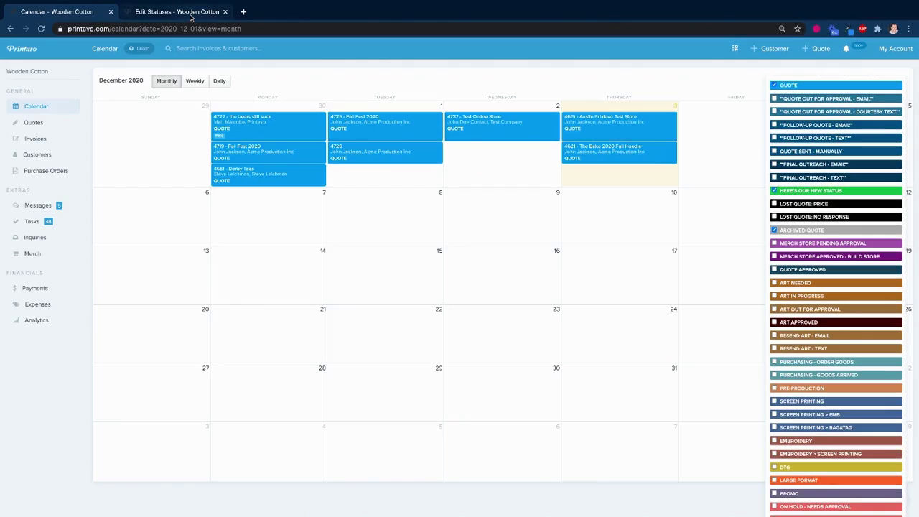
# Return to the Edit Statuses page, where the new #29CF32 status is still unflagged as a Quote status.
pyautogui.click(191, 15)
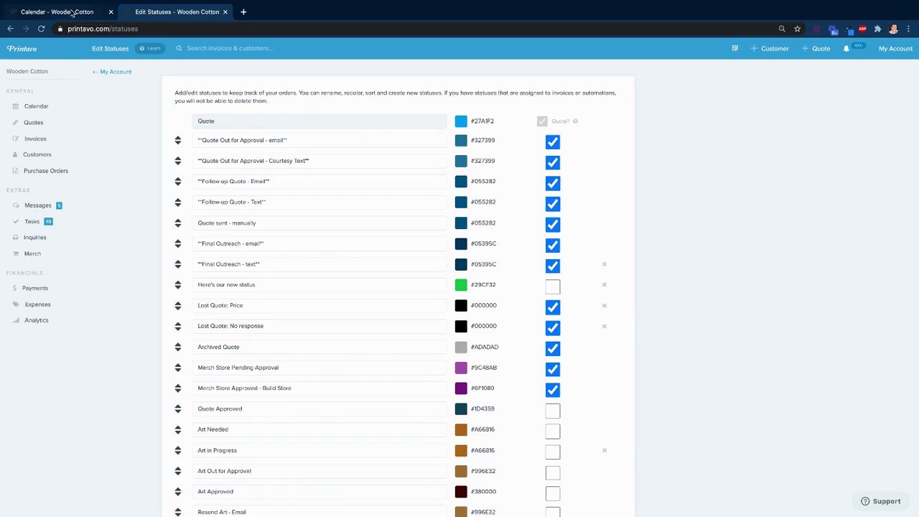
# Open the Derby Tees quote #4681 from the December calendar, then go back to the Quote Out for Approval status.
pyautogui.click(71, 12)
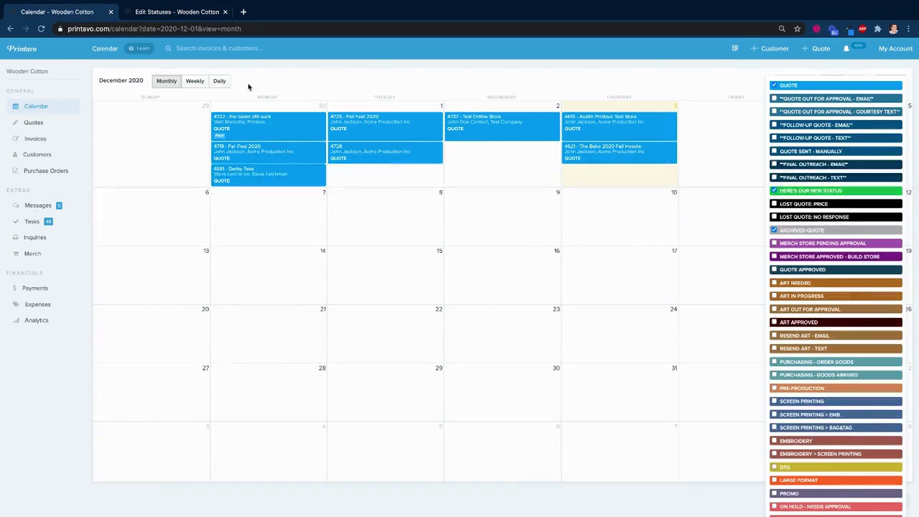
pyautogui.click(222, 174)
pyautogui.click(393, 200)
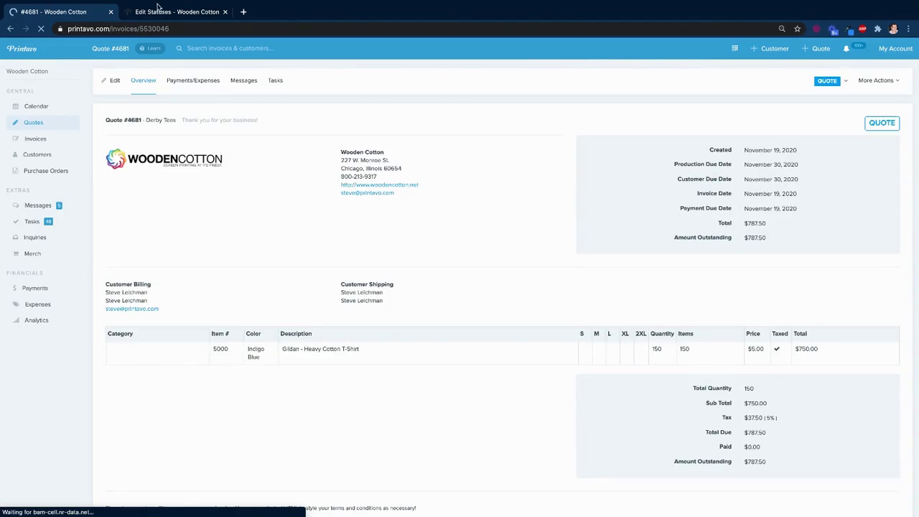
pyautogui.click(175, 10)
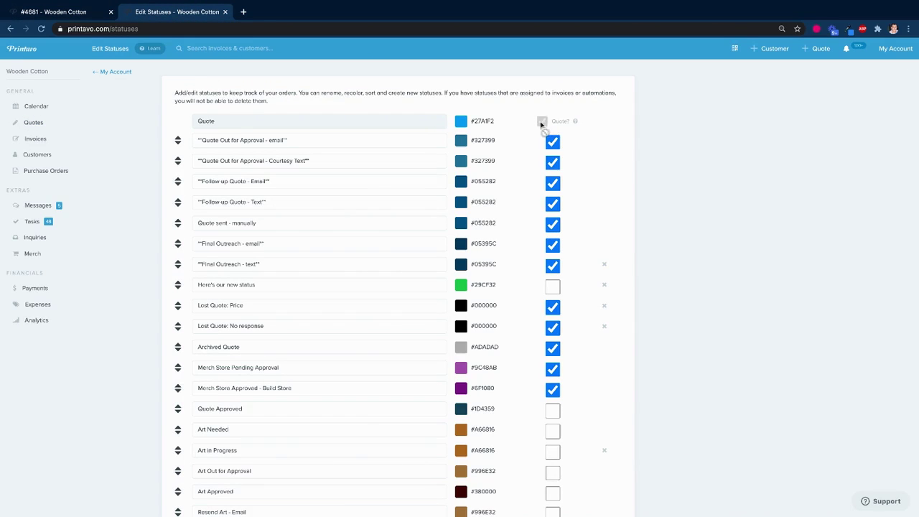
pyautogui.click(303, 140)
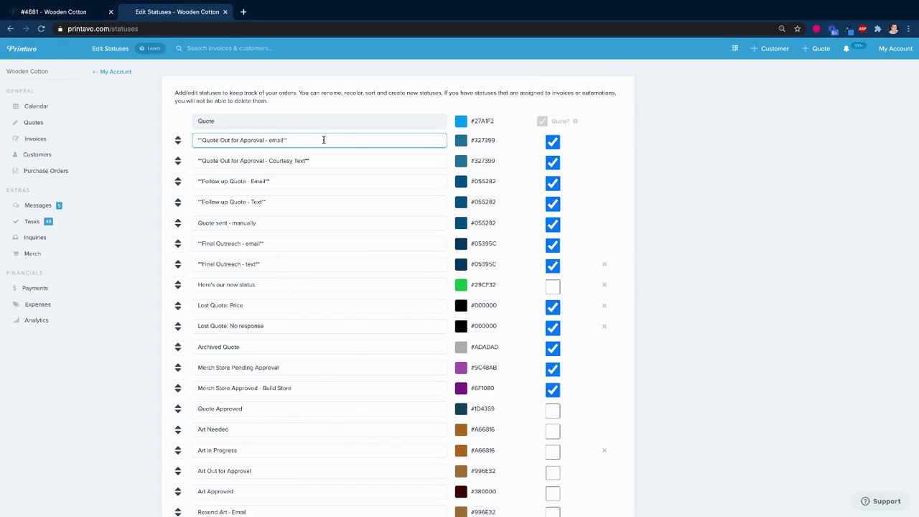
# Set quote #4681 to the QUOTE OUT FOR APPROVAL - EMAIL status.
pyautogui.click(57, 12)
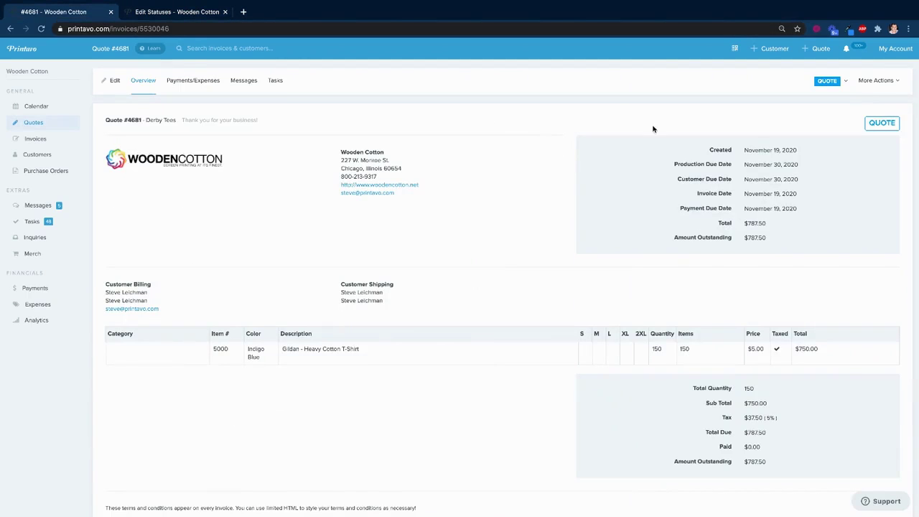
pyautogui.click(826, 83)
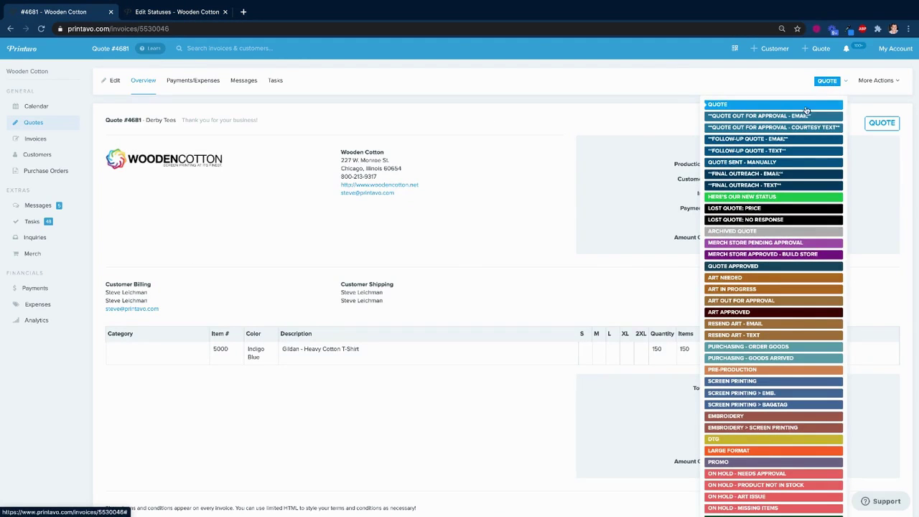
pyautogui.click(804, 116)
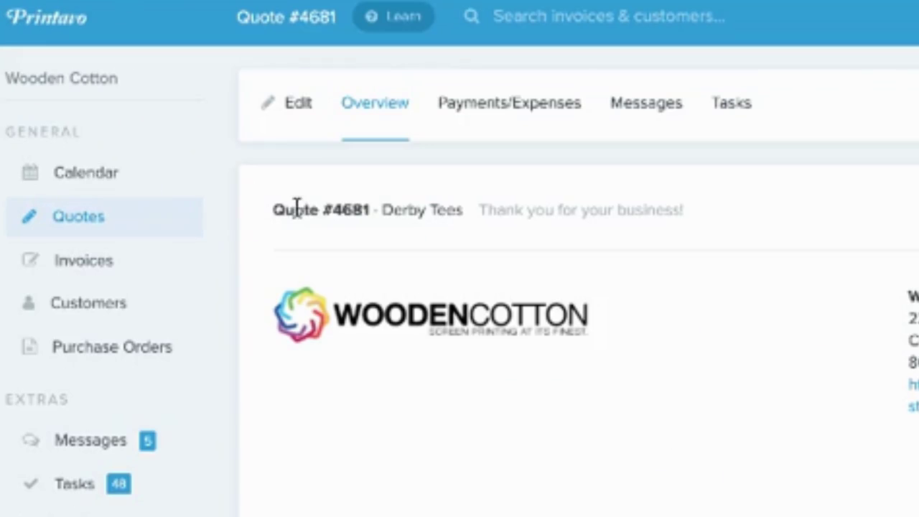
# Highlight the Quote #4681 title, then go back to the Edit Statuses page.
pyautogui.moveTo(105, 120); pyautogui.dragTo(140, 119)
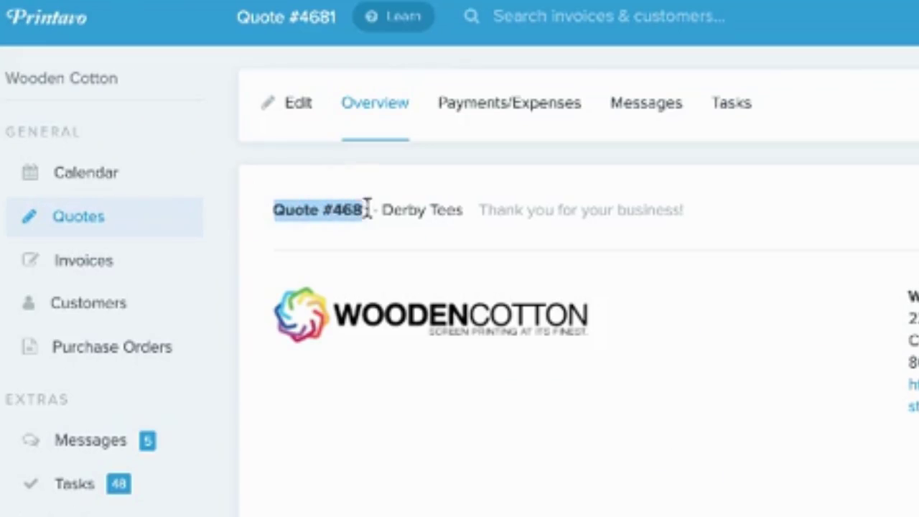
pyautogui.moveTo(368, 208); pyautogui.dragTo(374, 207)
pyautogui.click(319, 205)
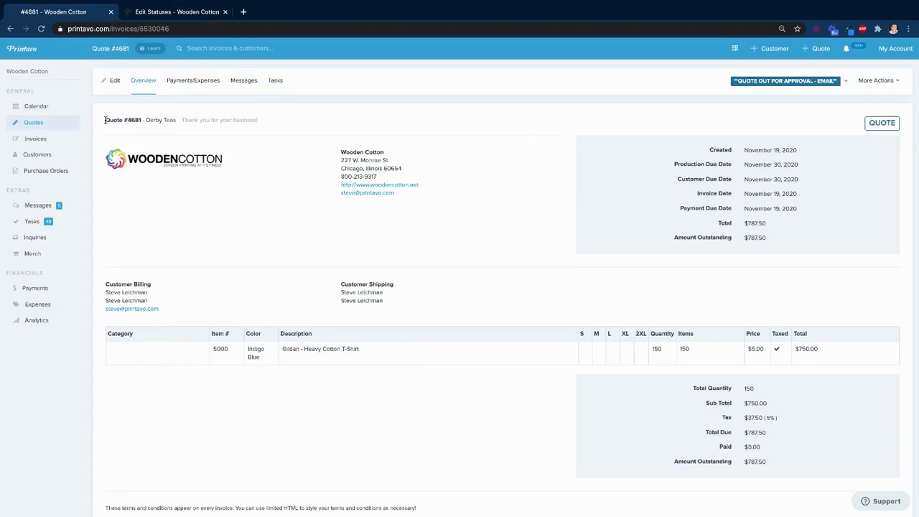
pyautogui.moveTo(105, 120); pyautogui.dragTo(141, 120)
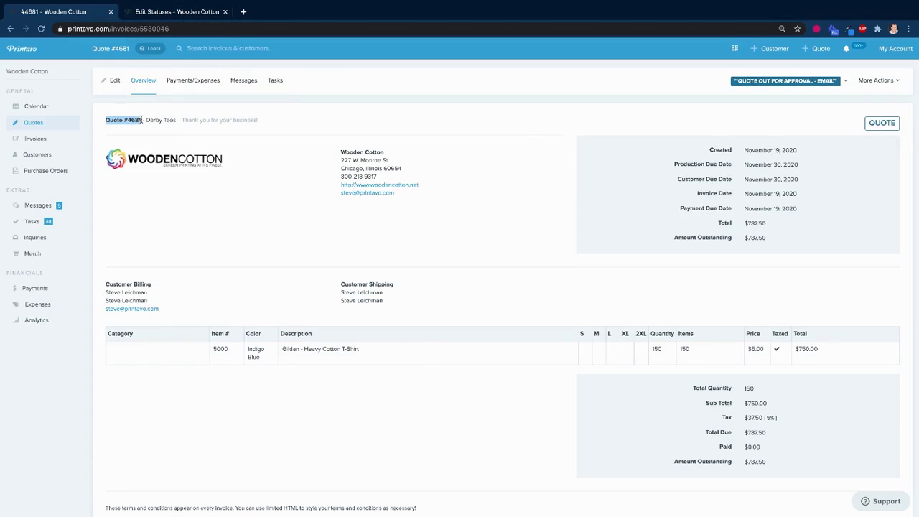
pyautogui.click(172, 12)
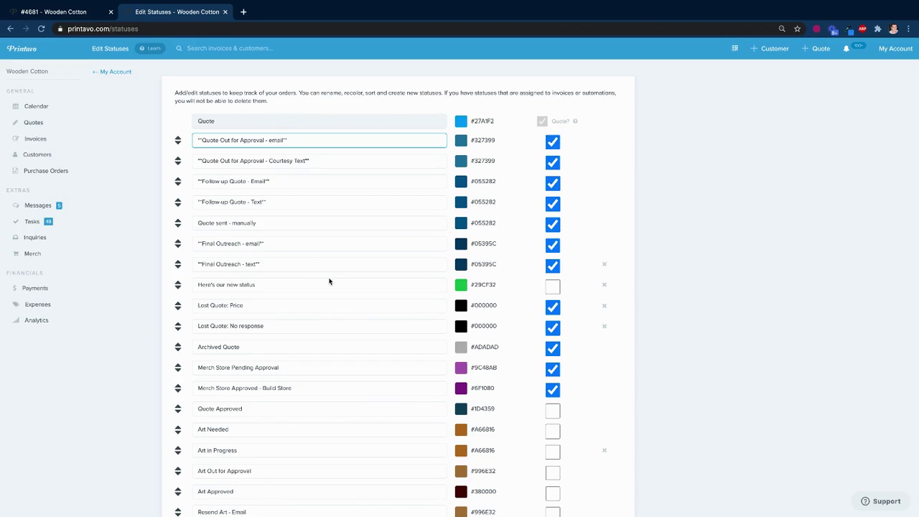
# Move job #4681 into HERE'S OUR NEW STATUS, so its title reads Invoice #4681.
pyautogui.click(287, 285)
pyautogui.moveTo(287, 286); pyautogui.dragTo(188, 282)
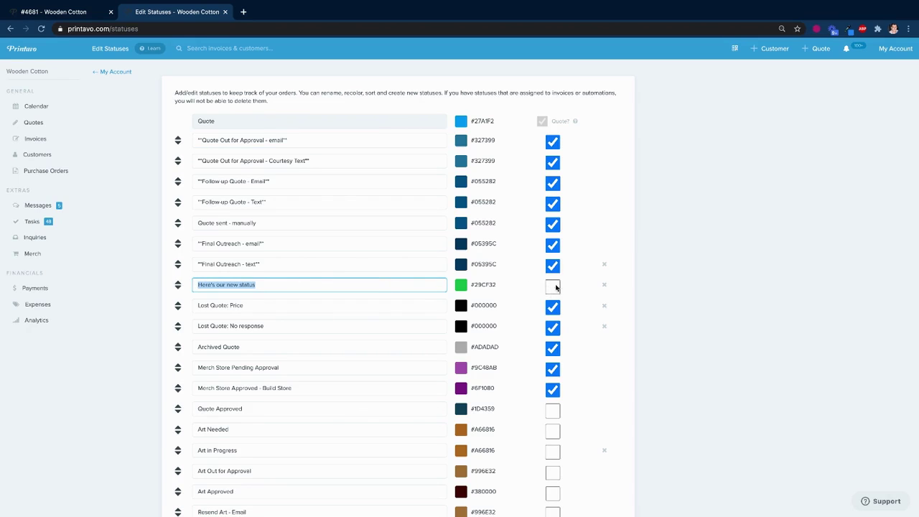
pyautogui.click(64, 14)
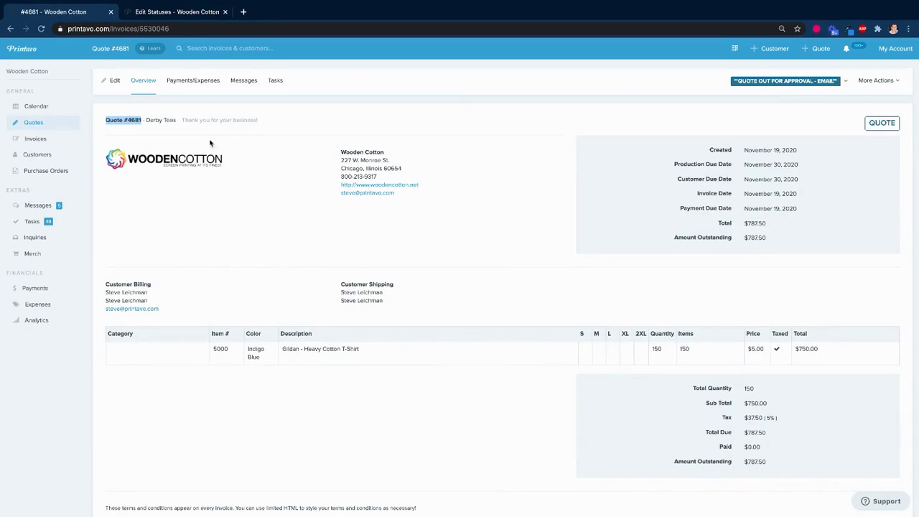
pyautogui.click(117, 122)
pyautogui.click(767, 84)
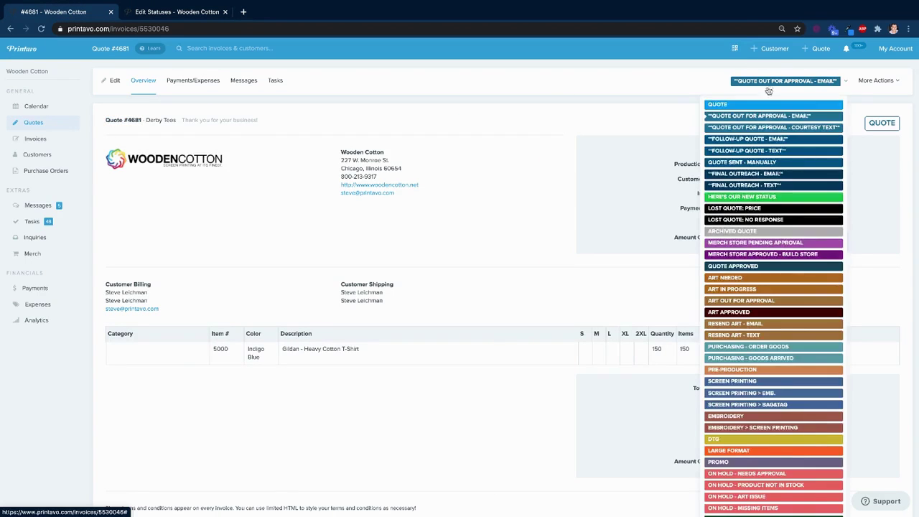
pyautogui.click(740, 196)
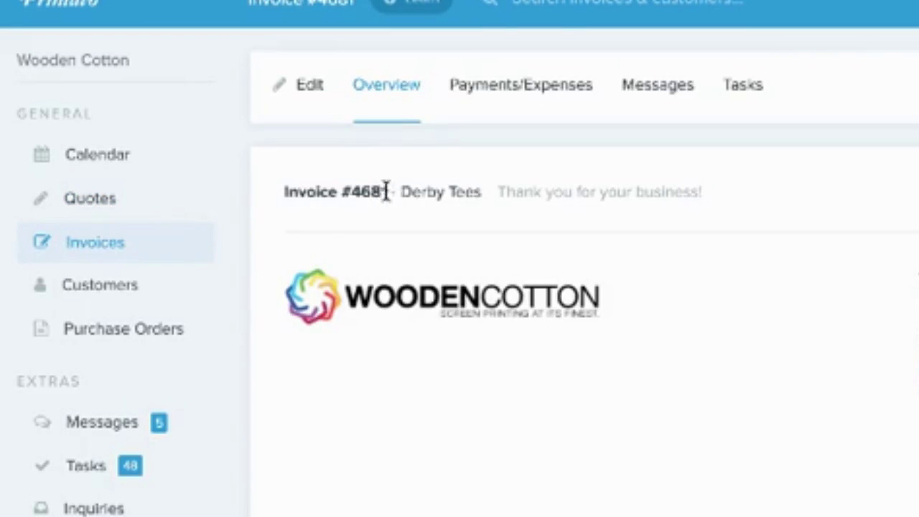
pyautogui.moveTo(385, 192); pyautogui.dragTo(275, 195)
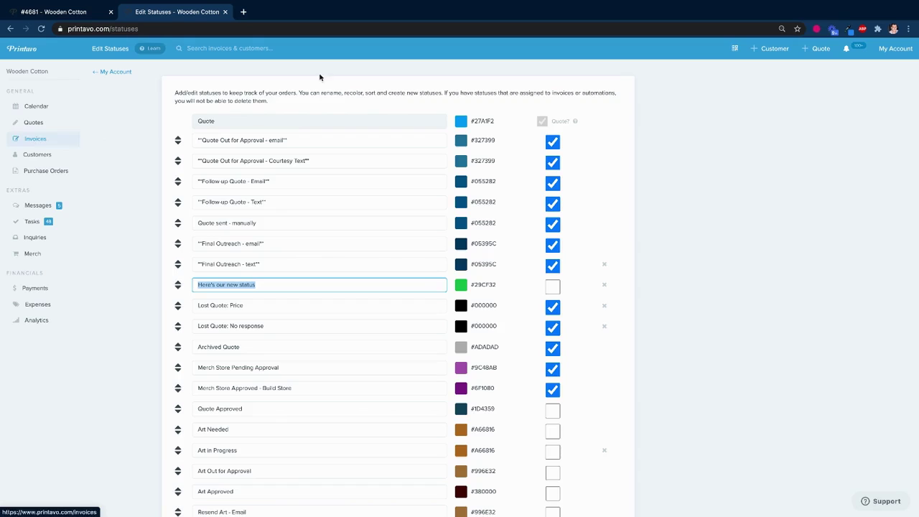
# Deselect the status name field on the Edit Statuses page, leaving Here's our new status unflagged.
pyautogui.click(672, 152)
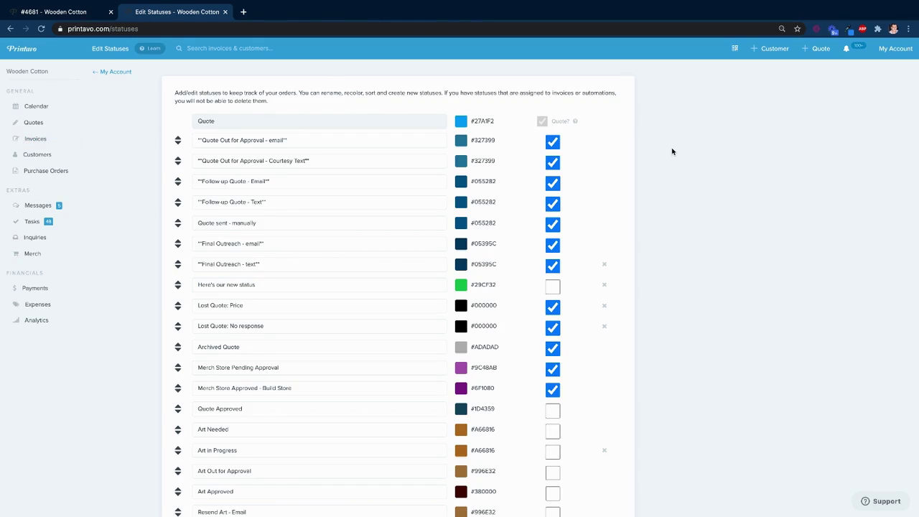